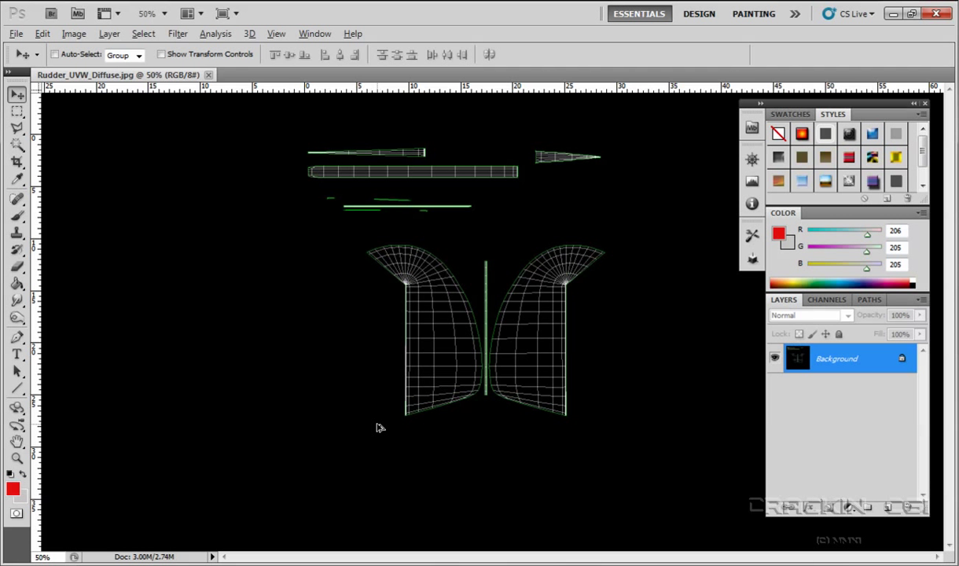
Zoom in slightly and create a new layer, keeping the default name Layer 1
{"action": "key", "text": "ctrl+plus"}
{"action": "key", "text": "ctrl+plus"}
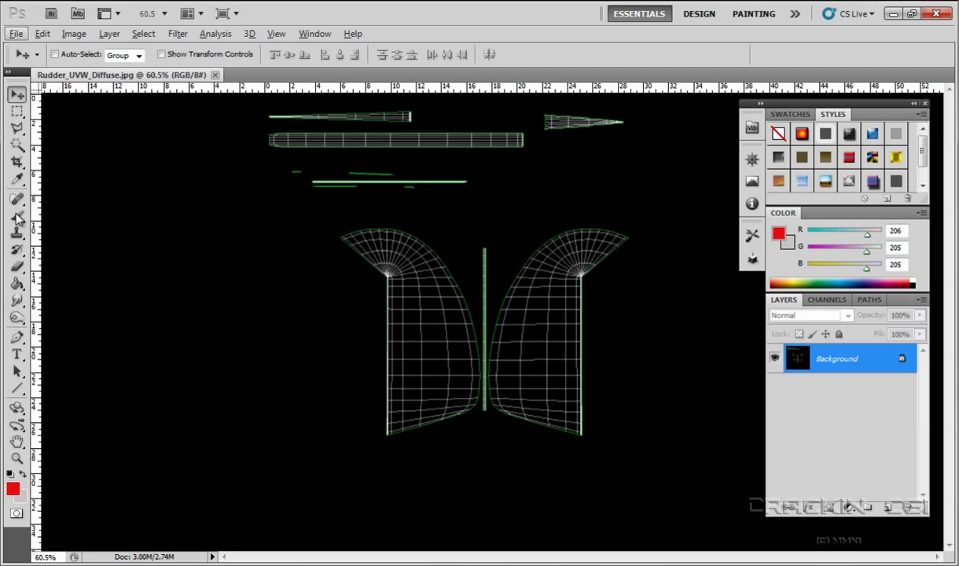
{"action": "left_click", "coordinate": [107, 35]}
{"action": "mouse_move", "coordinate": [120, 51]}
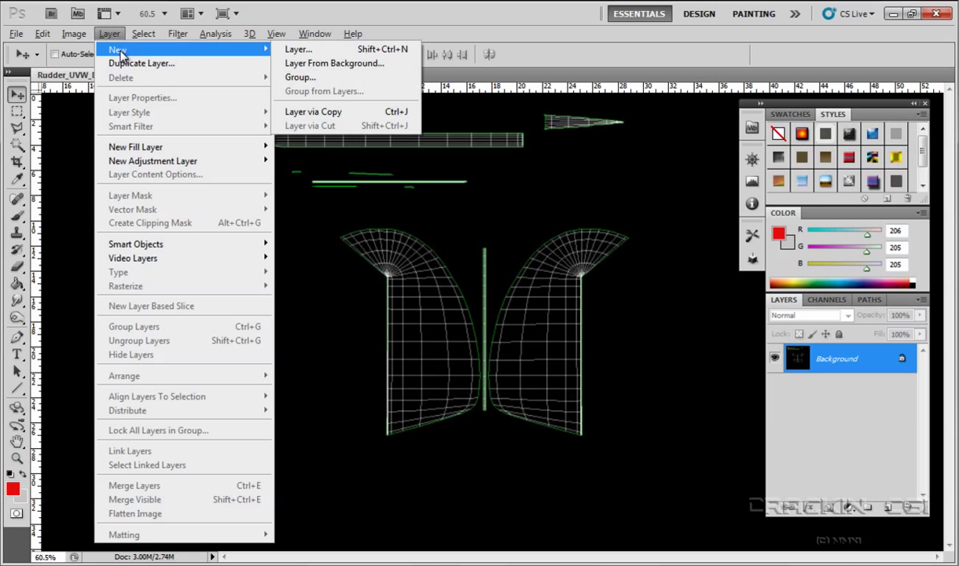
{"action": "left_click", "coordinate": [295, 49]}
{"action": "key", "text": "Tab"}
{"action": "key", "text": "Tab"}
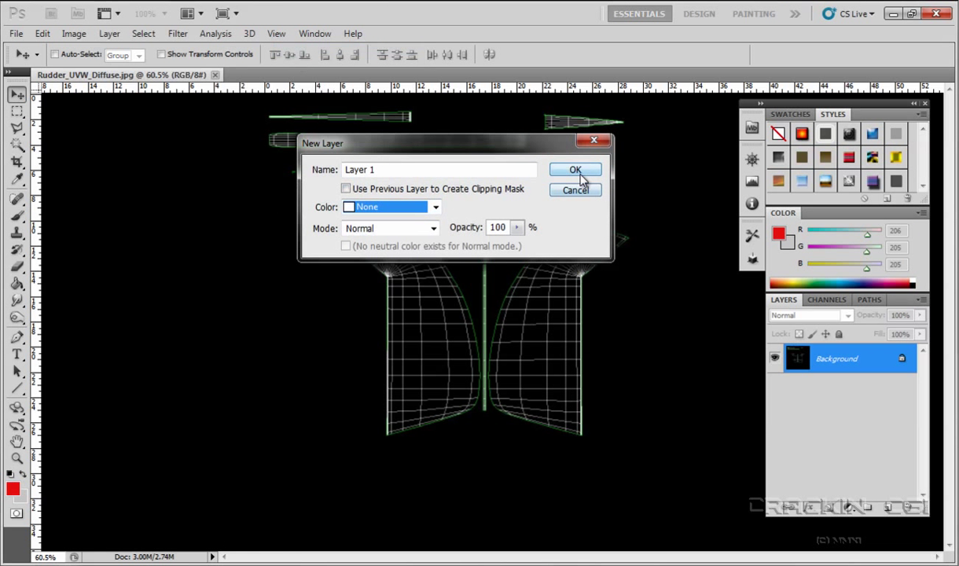
{"action": "left_click", "coordinate": [580, 173]}
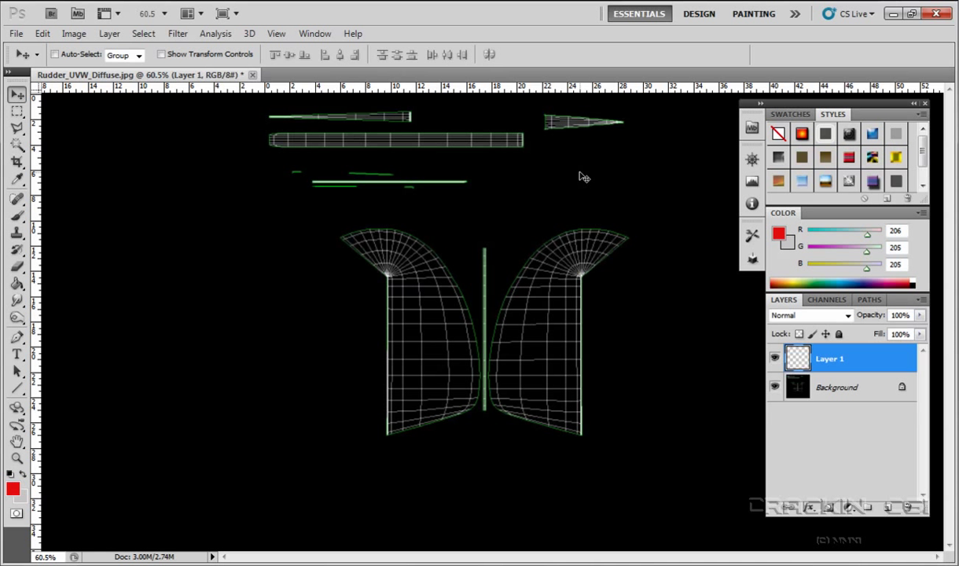
Fill Layer 1 with a near-white colour using the Paint Bucket
{"action": "left_click", "coordinate": [17, 287]}
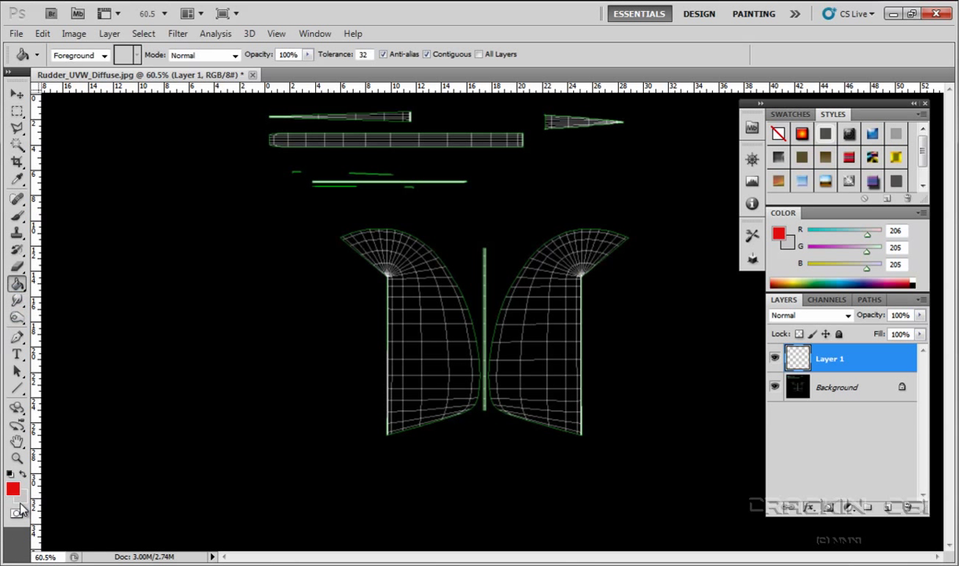
{"action": "left_click", "coordinate": [17, 490]}
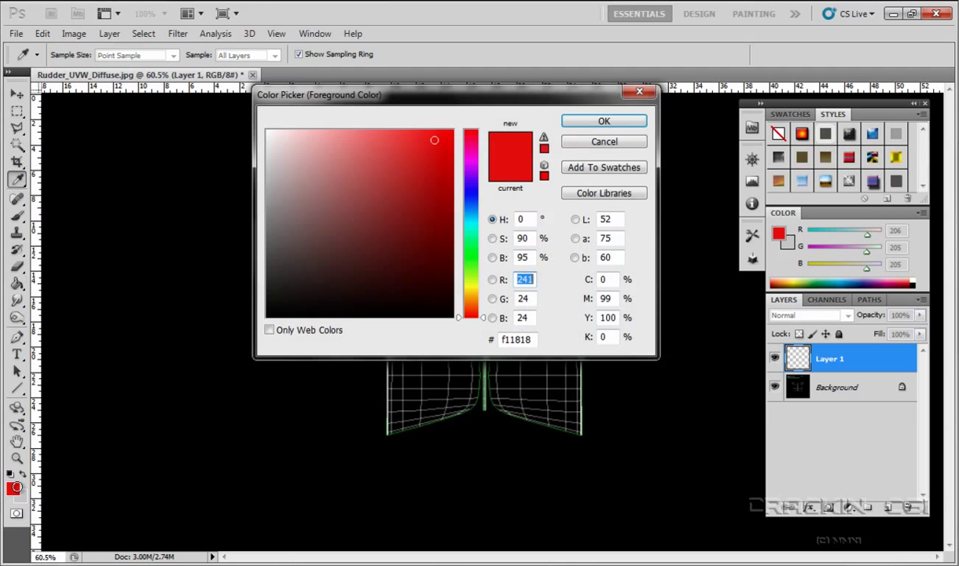
{"action": "left_click", "coordinate": [268, 131]}
{"action": "left_click", "coordinate": [569, 122]}
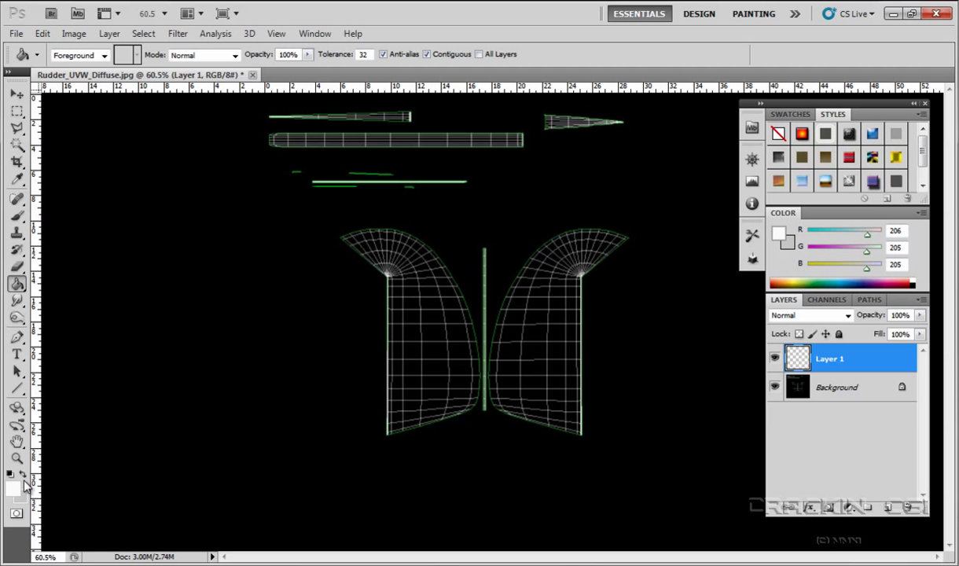
{"action": "left_click", "coordinate": [391, 318]}
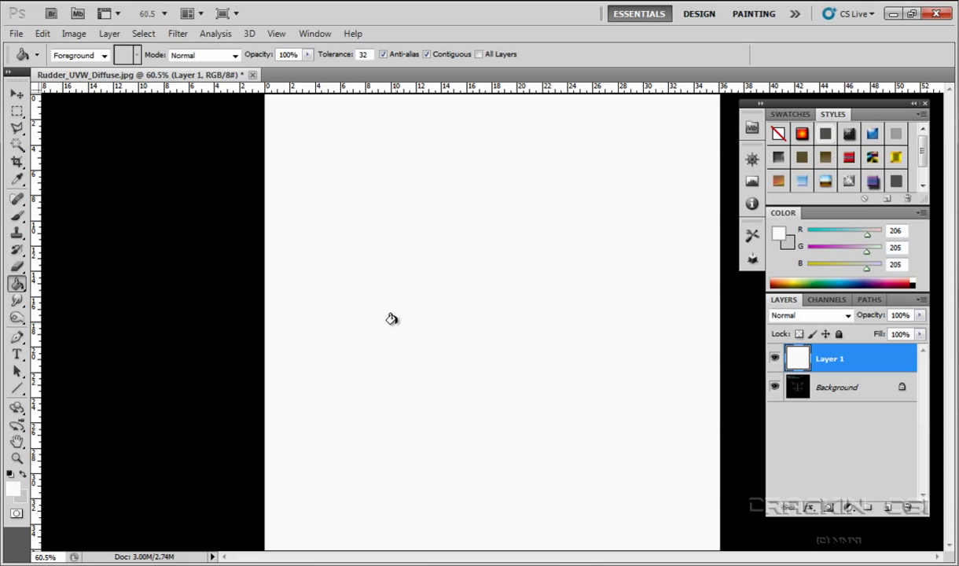
Lower Layer 1's opacity to 61% so the UV wireframe shows through
{"action": "left_click", "coordinate": [921, 315]}
{"action": "left_click_drag", "start_coordinate": [918, 324], "coordinate": [893, 336]}
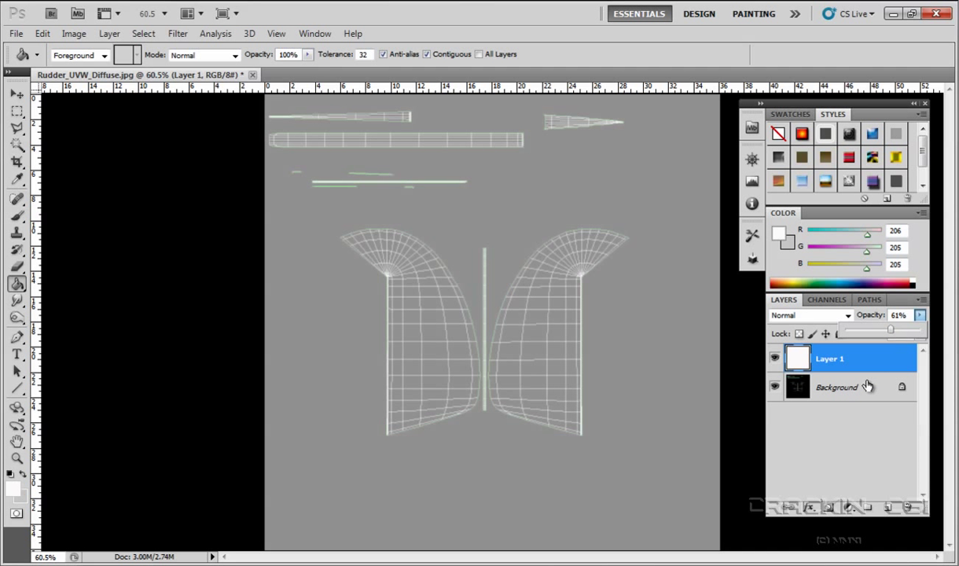
{"action": "left_click", "coordinate": [17, 94]}
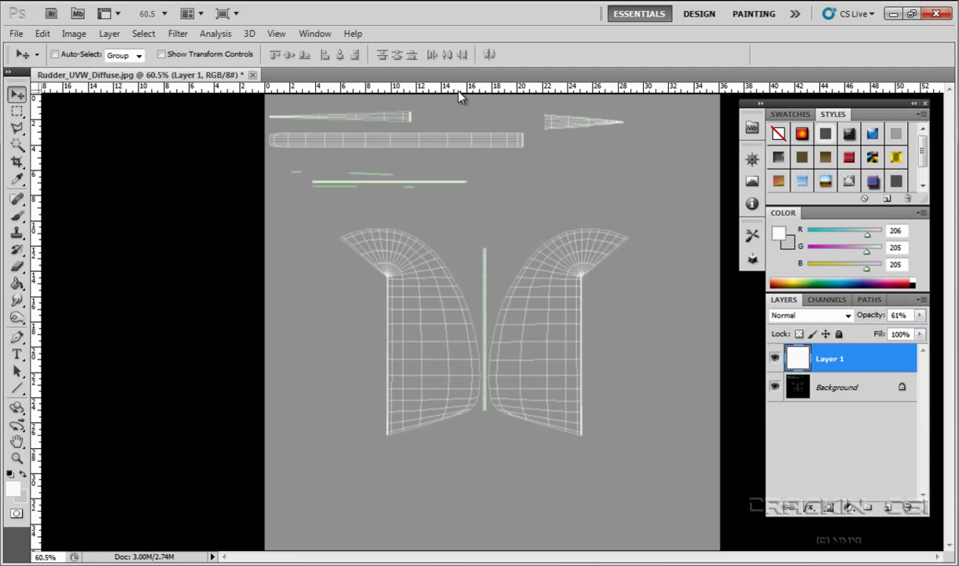
Drag horizontal guides across the shells and upper fans, plus a vertical guide at the left shell's edge
{"action": "left_click_drag", "start_coordinate": [460, 95], "coordinate": [483, 388]}
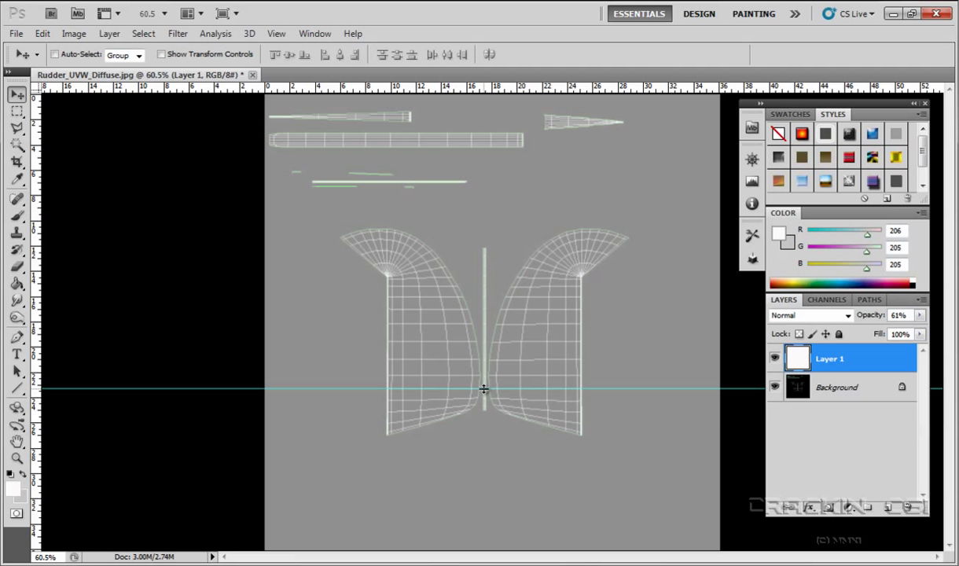
{"action": "left_click_drag", "start_coordinate": [469, 92], "coordinate": [471, 277]}
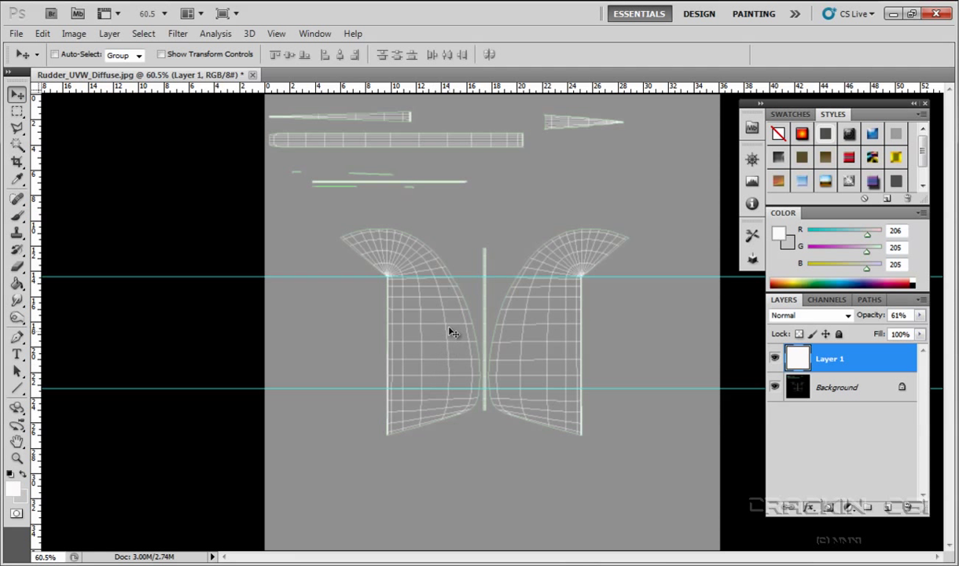
{"action": "left_click_drag", "start_coordinate": [449, 95], "coordinate": [449, 338]}
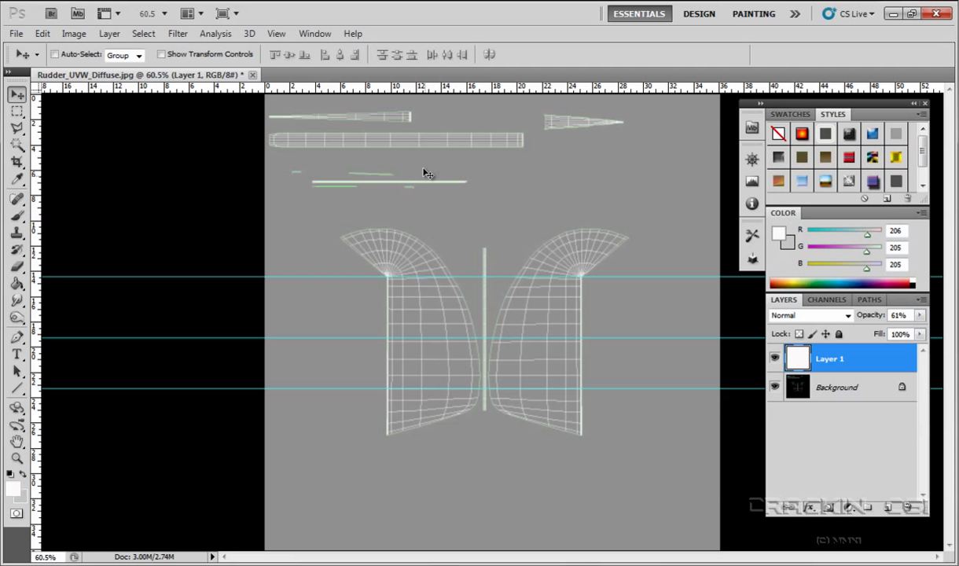
{"action": "left_click_drag", "start_coordinate": [426, 93], "coordinate": [429, 310]}
{"action": "left_click_drag", "start_coordinate": [417, 87], "coordinate": [461, 367]}
{"action": "left_click_drag", "start_coordinate": [450, 88], "coordinate": [434, 368]}
{"action": "left_click_drag", "start_coordinate": [402, 88], "coordinate": [443, 255]}
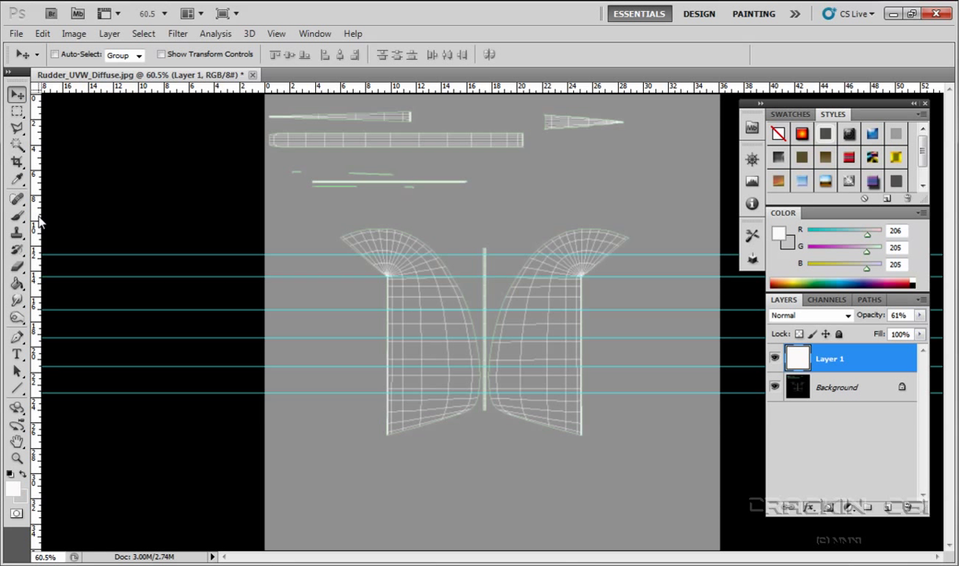
{"action": "left_click_drag", "start_coordinate": [38, 223], "coordinate": [393, 258]}
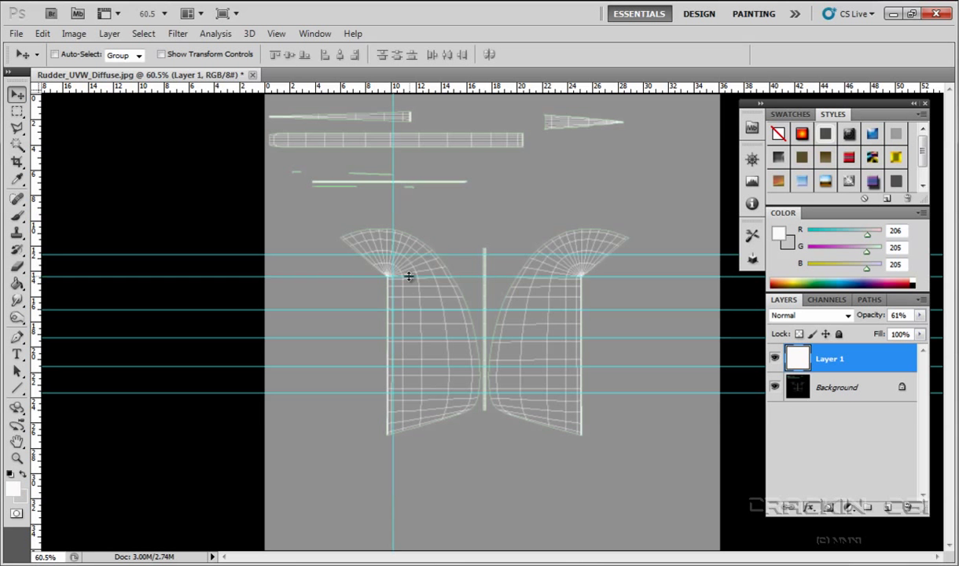
Zoom to about 107% and add six more horizontal guides, from the fan corners to the shells' bottom
{"action": "scroll", "coordinate": [431, 307], "scroll_direction": "up", "scroll_amount": 5, "text": "alt"}
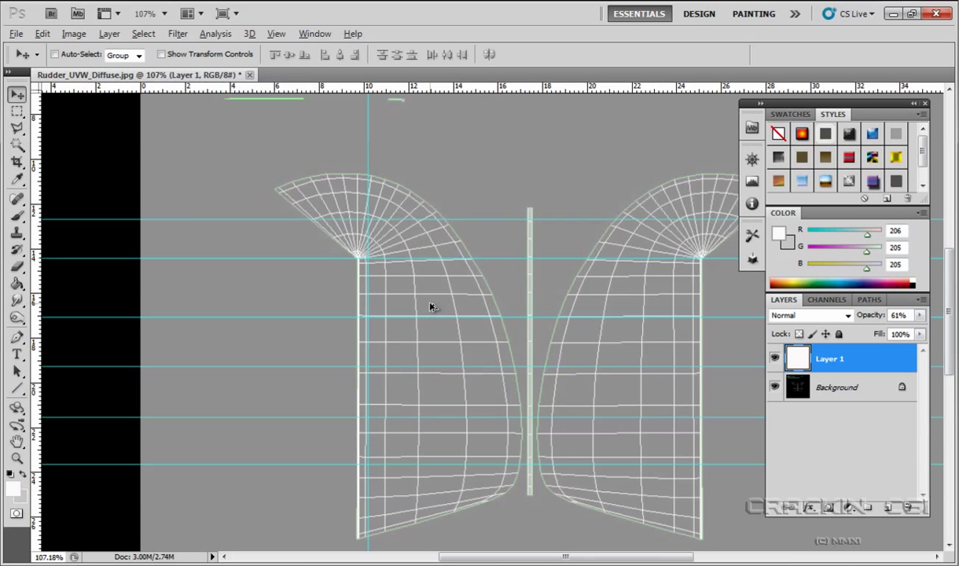
{"action": "left_click_drag", "start_coordinate": [460, 91], "coordinate": [456, 216]}
{"action": "left_click_drag", "start_coordinate": [429, 92], "coordinate": [438, 257]}
{"action": "left_click_drag", "start_coordinate": [431, 93], "coordinate": [437, 314]}
{"action": "left_click_drag", "start_coordinate": [401, 87], "coordinate": [407, 372]}
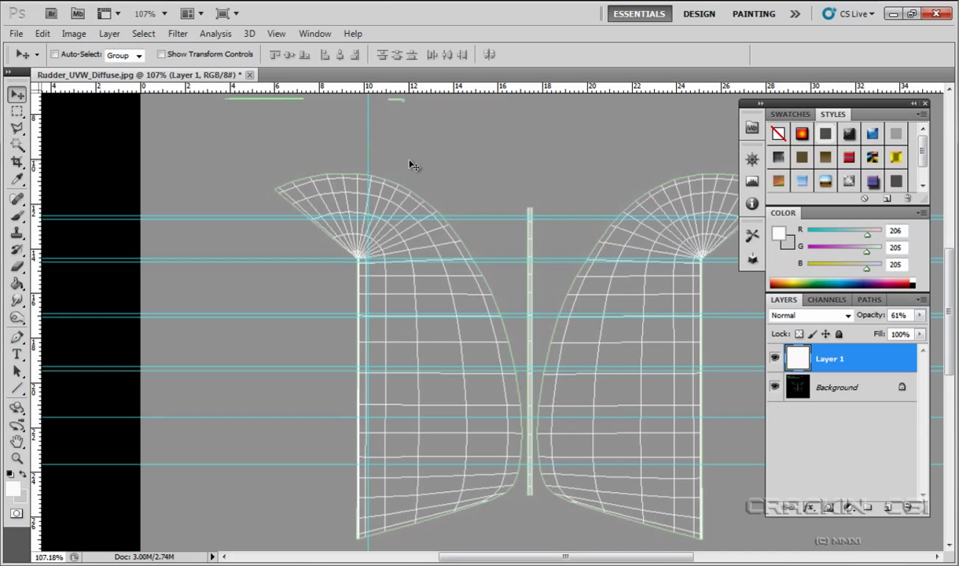
{"action": "left_click_drag", "start_coordinate": [394, 86], "coordinate": [435, 415]}
{"action": "left_click_drag", "start_coordinate": [410, 89], "coordinate": [434, 469]}
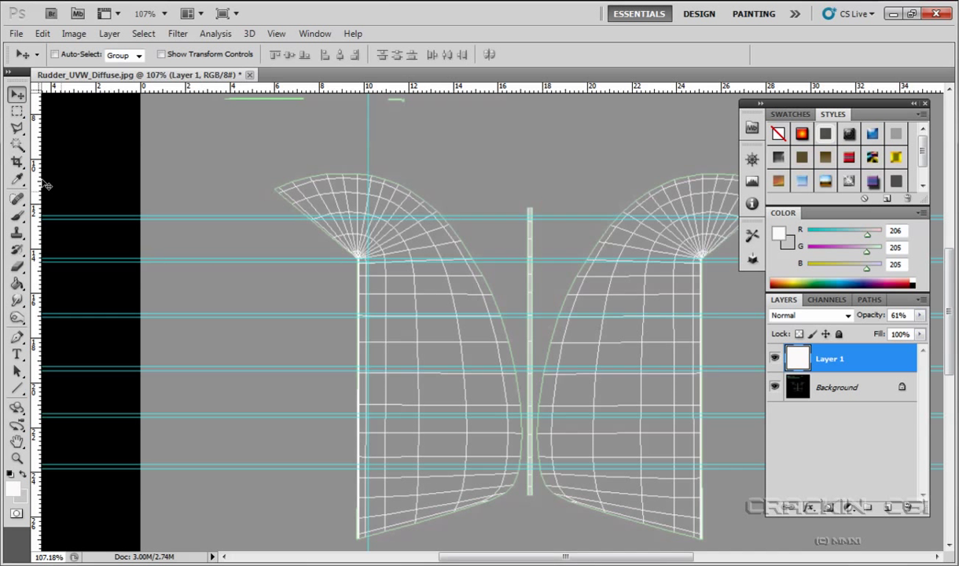
With the Polygonal Lasso, outline the left shell's bottom strip below the lowest guide
{"action": "left_click", "coordinate": [19, 129]}
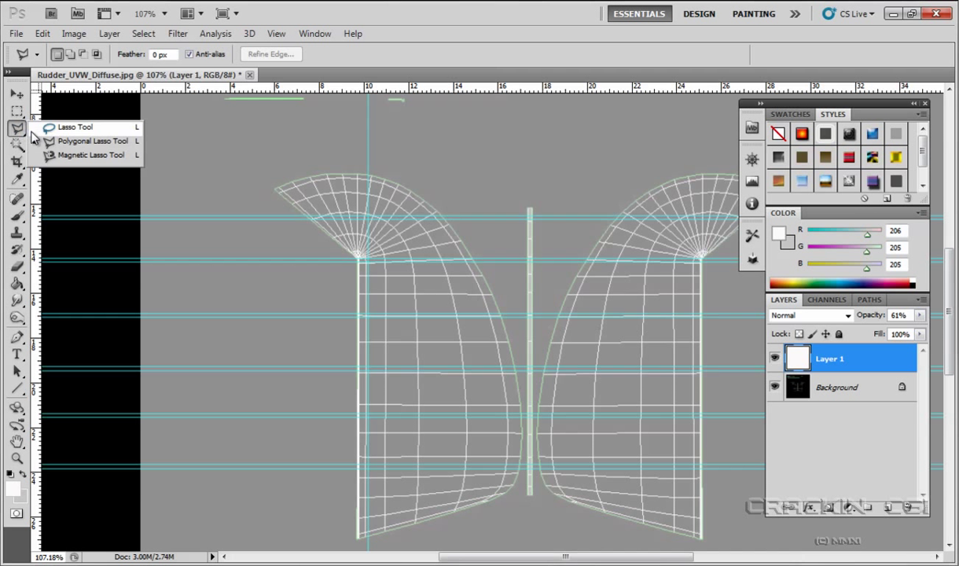
{"action": "left_click", "coordinate": [48, 141]}
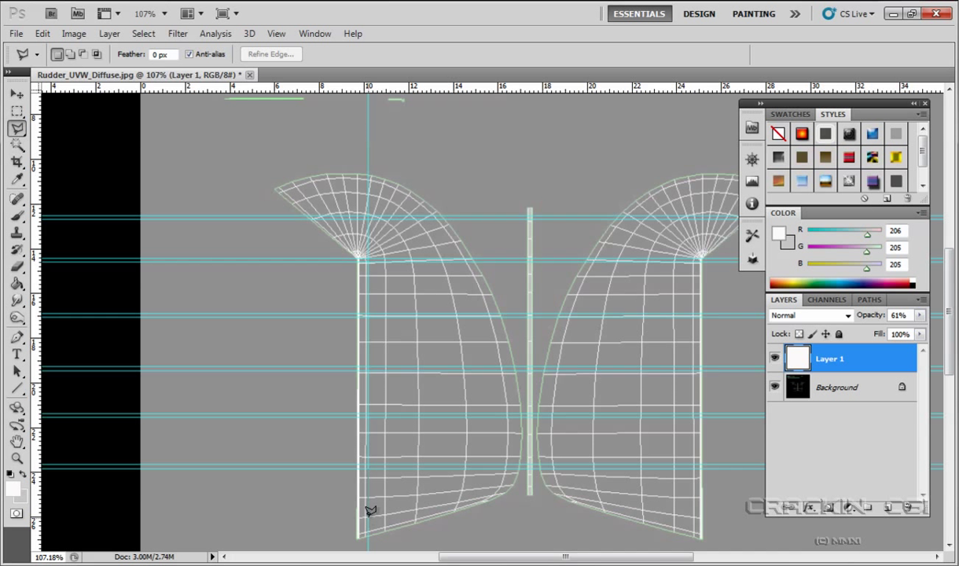
{"action": "left_click", "coordinate": [368, 516]}
{"action": "left_click", "coordinate": [498, 486]}
{"action": "left_click", "coordinate": [503, 470]}
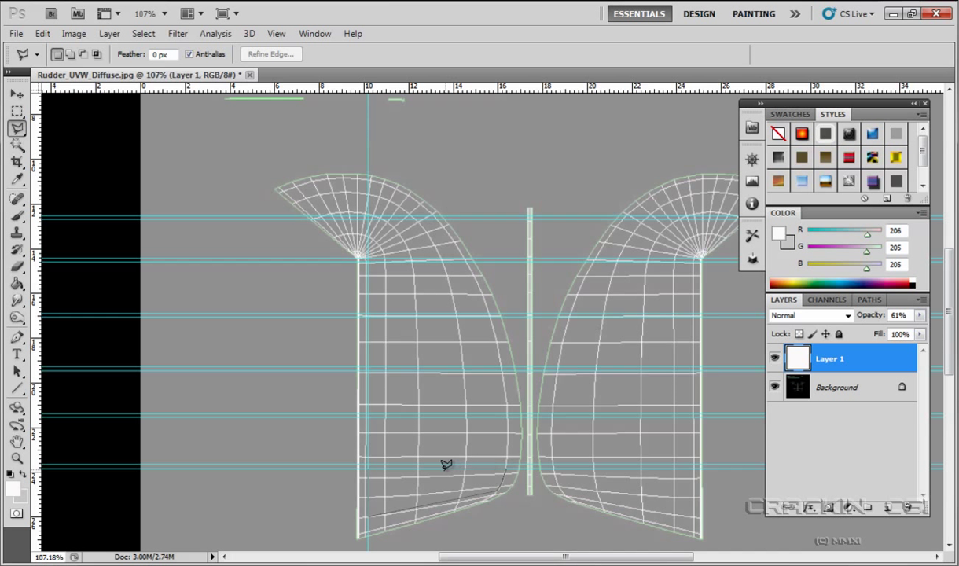
{"action": "double_click", "coordinate": [368, 469]}
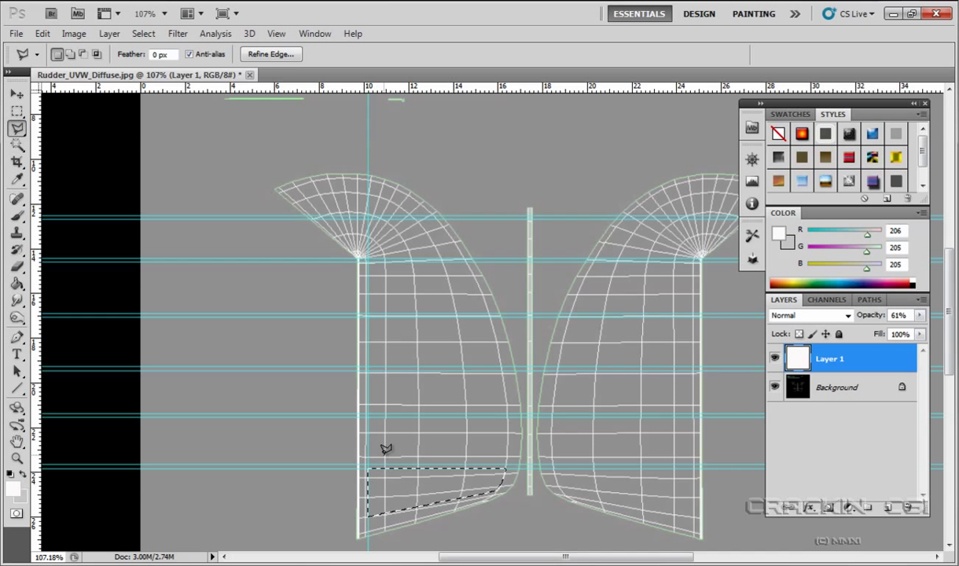
Add two more bands of the left shell to the lasso selection, including the bottom row
{"action": "key", "text": "shift"}
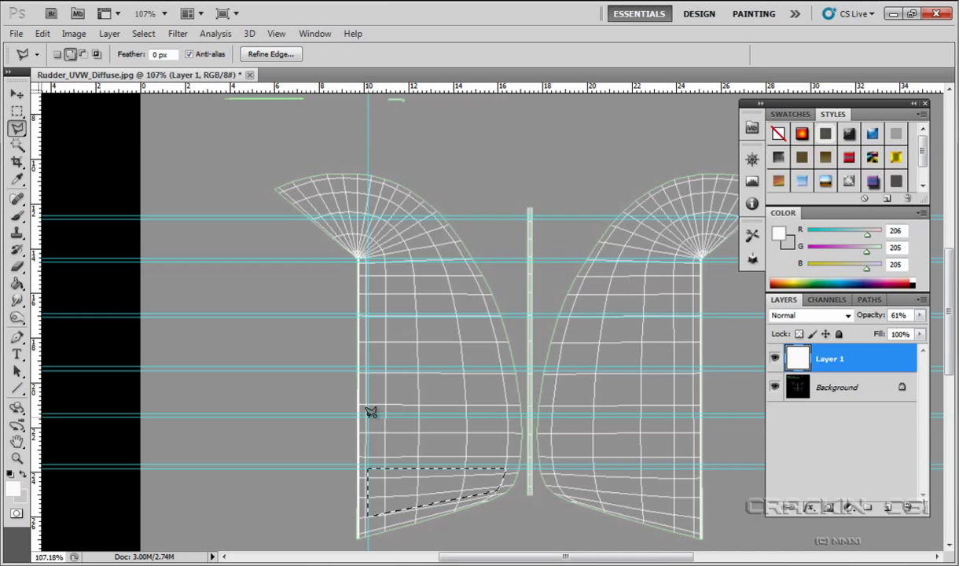
{"action": "left_click", "coordinate": [368, 416]}
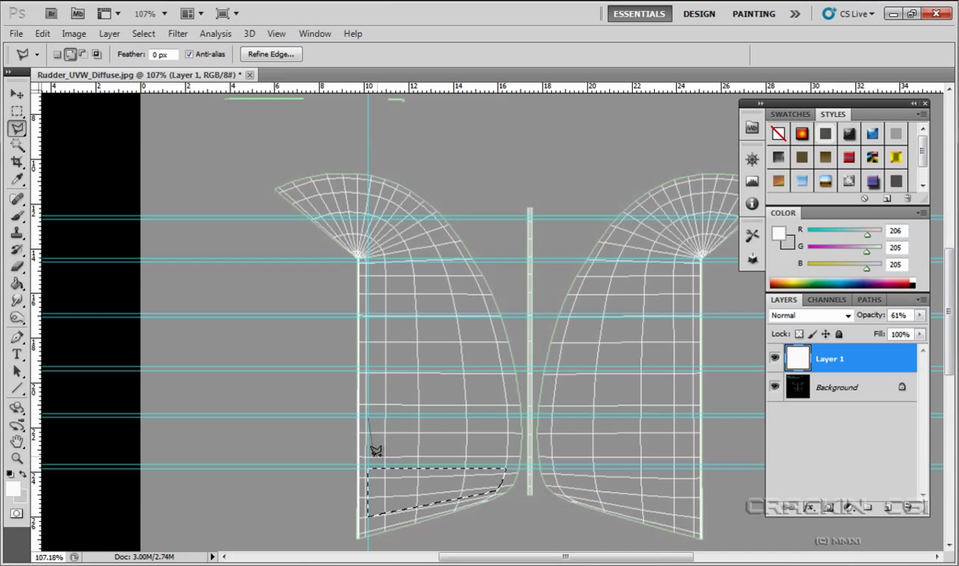
{"action": "key", "text": "Escape"}
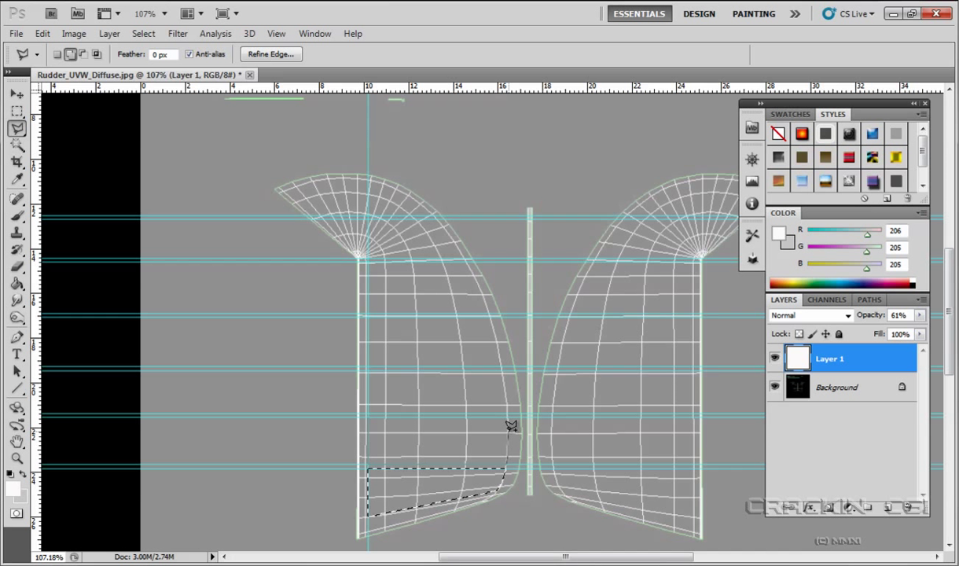
{"action": "left_click", "coordinate": [509, 416]}
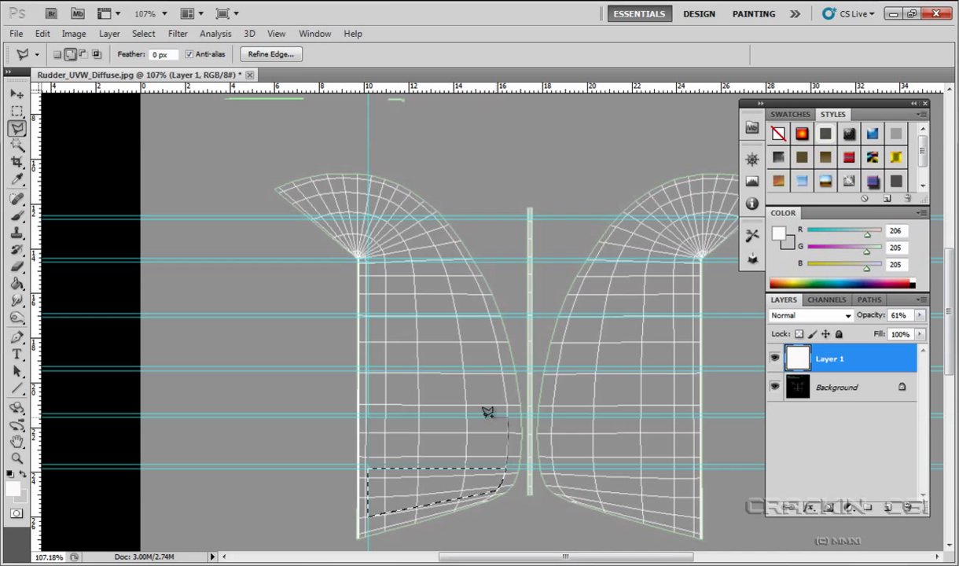
{"action": "left_click", "coordinate": [368, 416]}
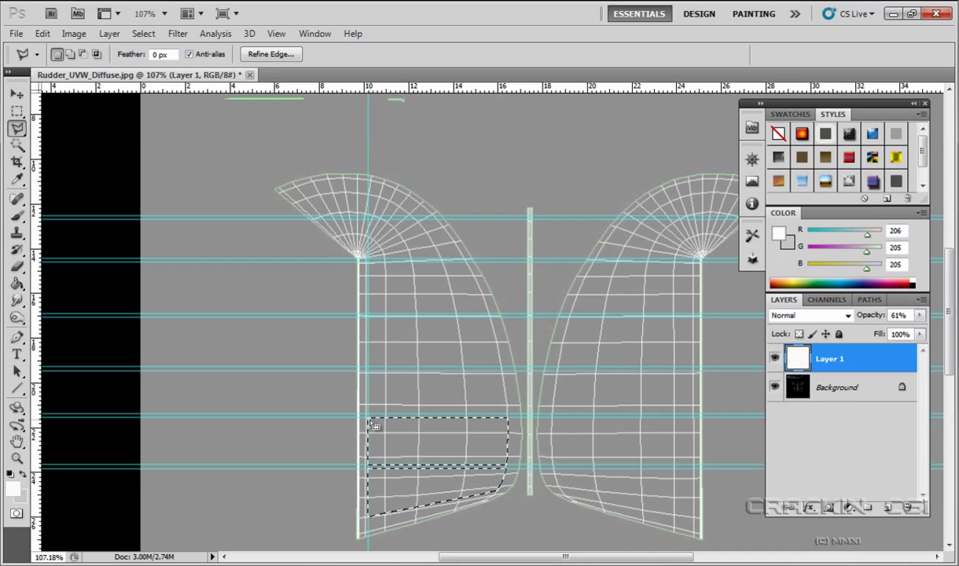
{"action": "key", "text": "shift"}
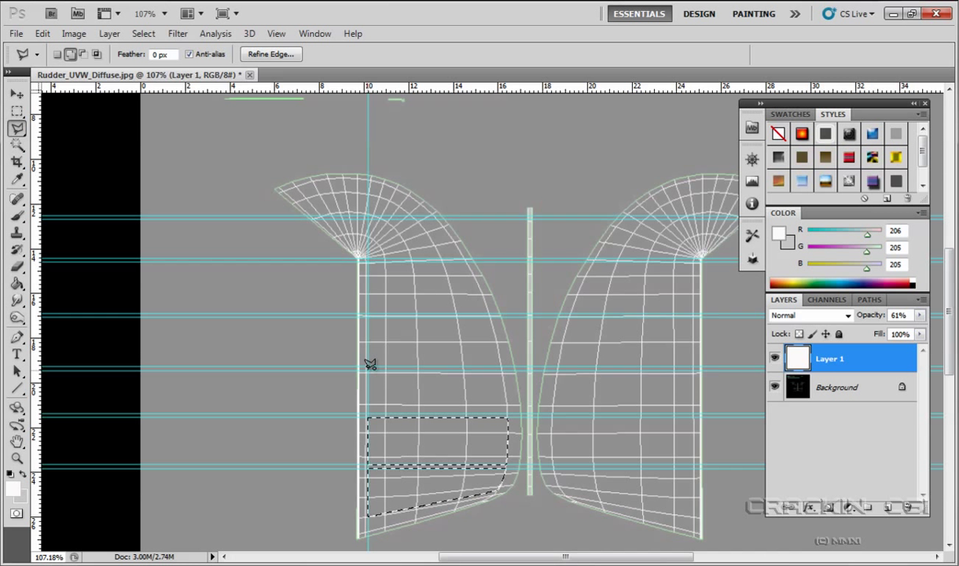
{"action": "left_click", "coordinate": [369, 370]}
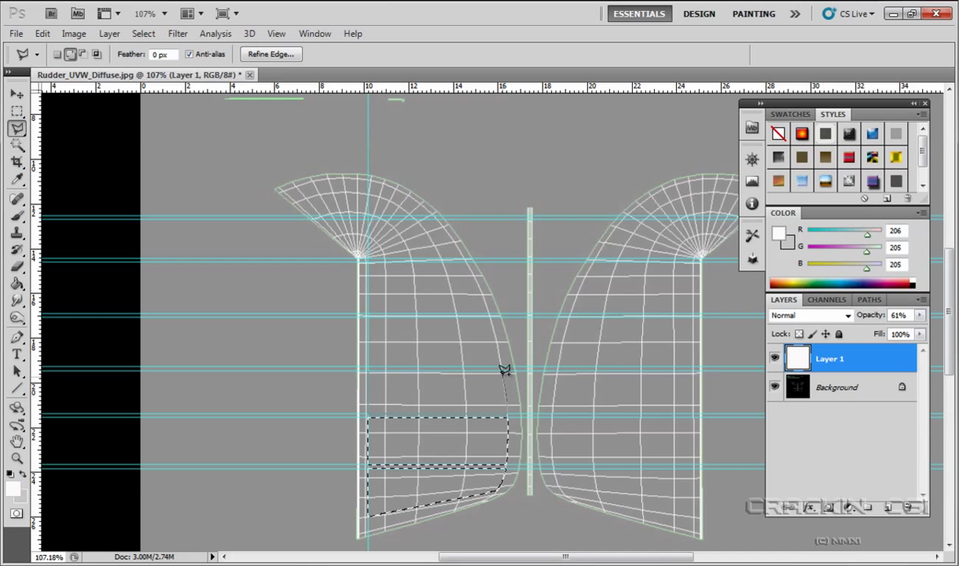
{"action": "left_click", "coordinate": [503, 370]}
{"action": "left_click", "coordinate": [368, 371]}
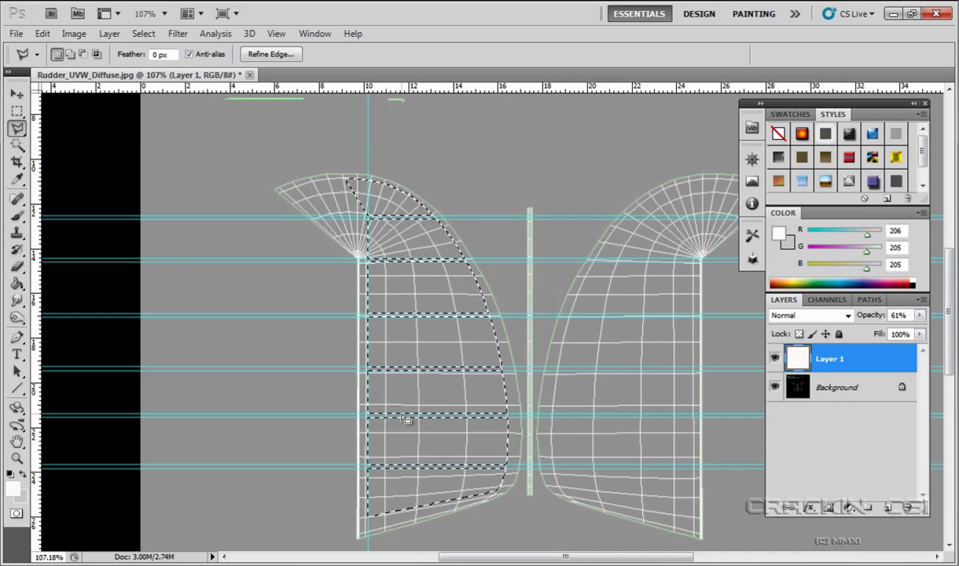
With the Elliptical Marquee in subtract mode, trim a round scallop from the selection's left edge
{"action": "left_click", "coordinate": [17, 112]}
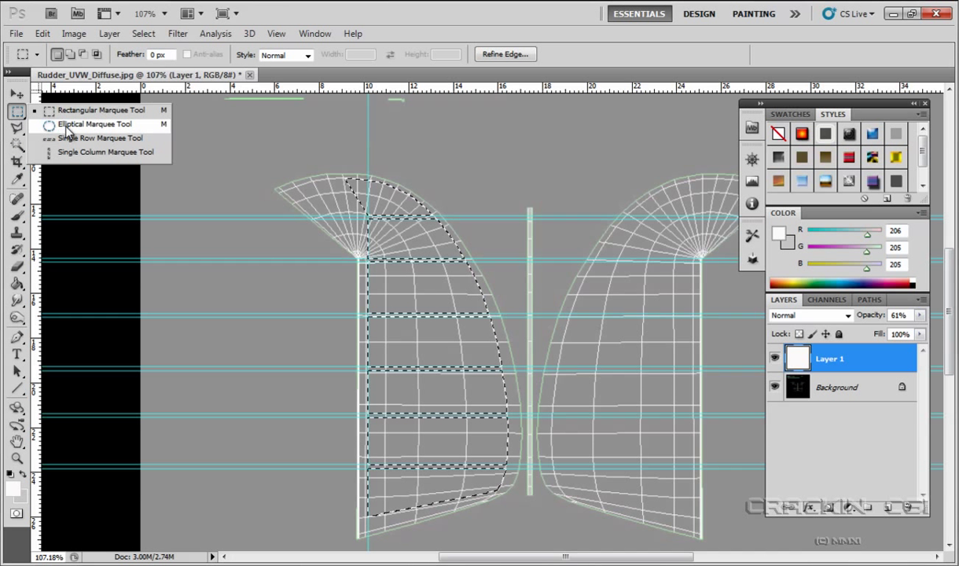
{"action": "left_click", "coordinate": [86, 124]}
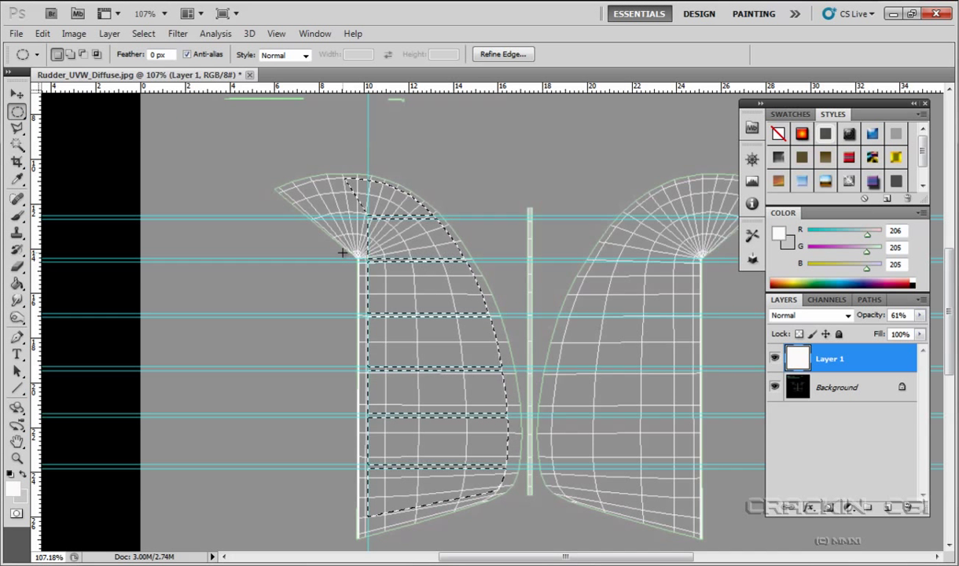
{"action": "key", "text": "alt"}
{"action": "key", "text": "alt"}
{"action": "left_click_drag", "start_coordinate": [342, 394], "coordinate": [396, 433]}
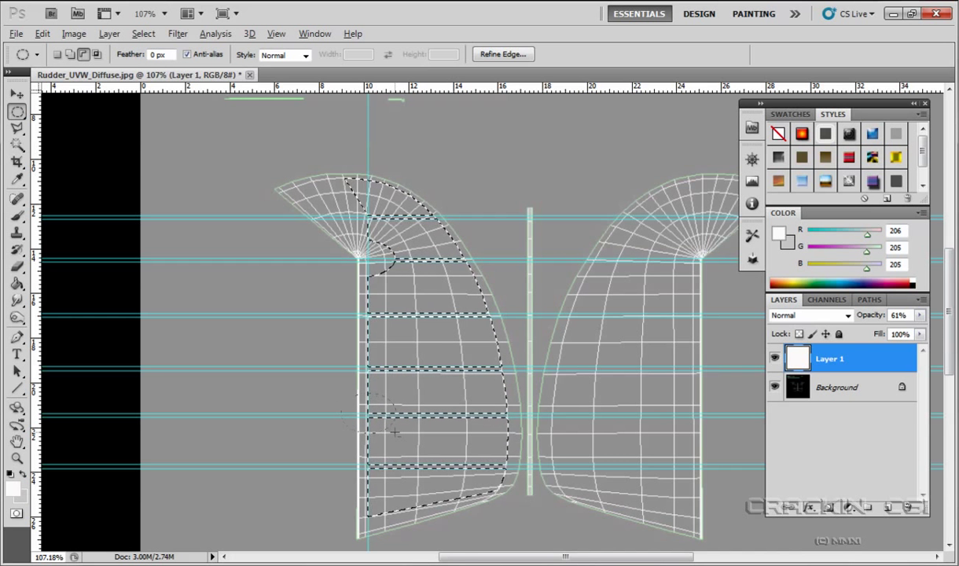
{"action": "left_click_drag", "start_coordinate": [395, 433], "coordinate": [392, 431]}
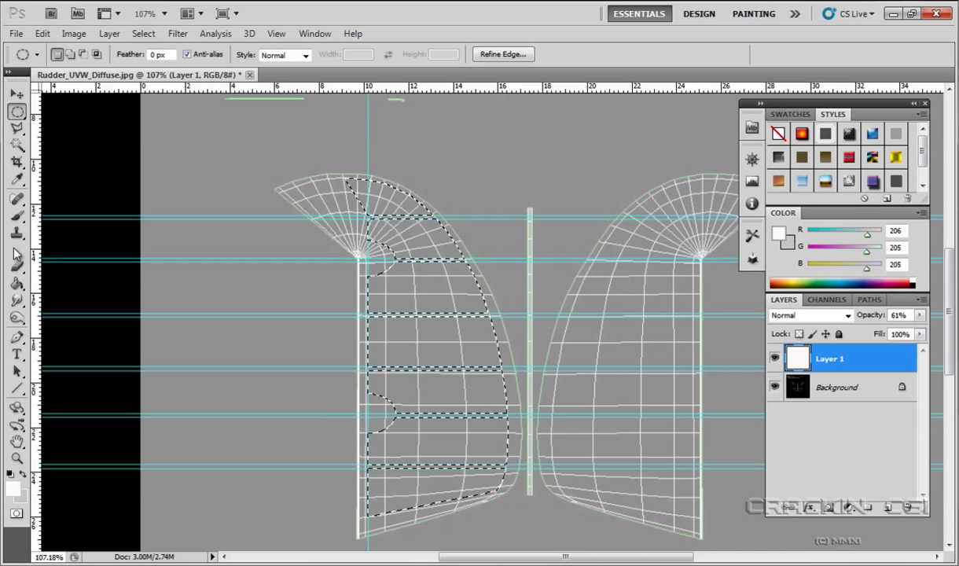
Pick the Brush tool and set Layer 1's opacity to 100%
{"action": "left_click", "coordinate": [21, 219]}
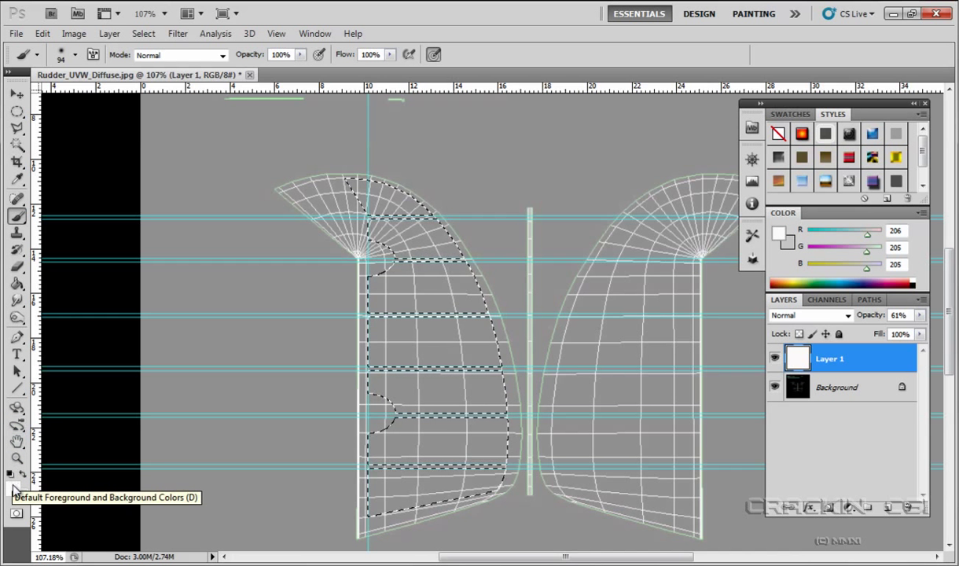
{"action": "left_click", "coordinate": [16, 493]}
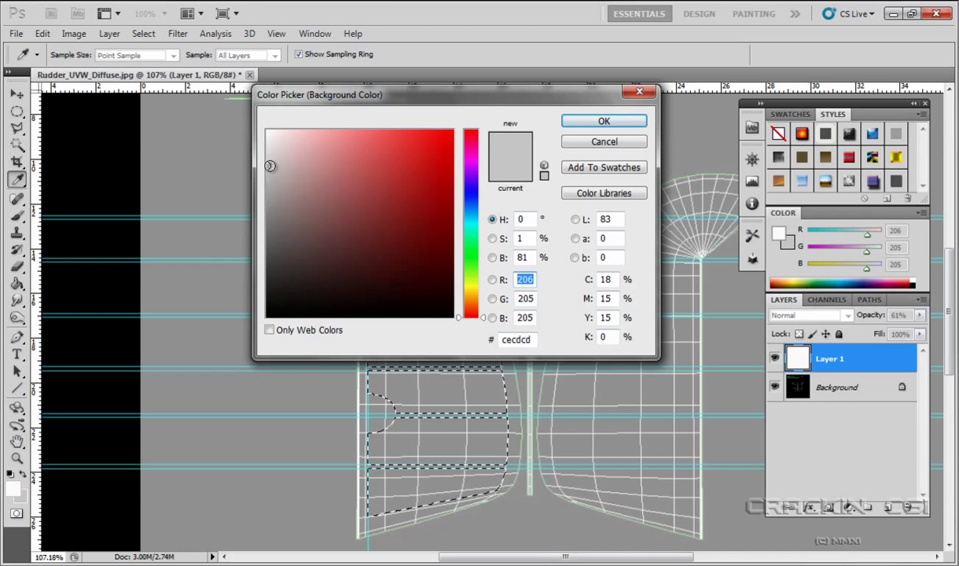
{"action": "left_click", "coordinate": [639, 94]}
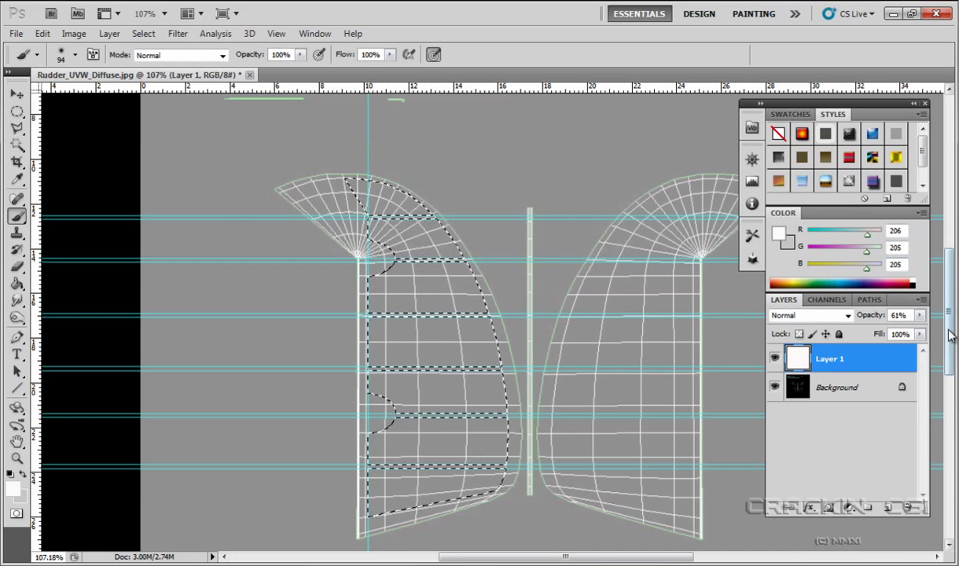
{"action": "left_click", "coordinate": [920, 315]}
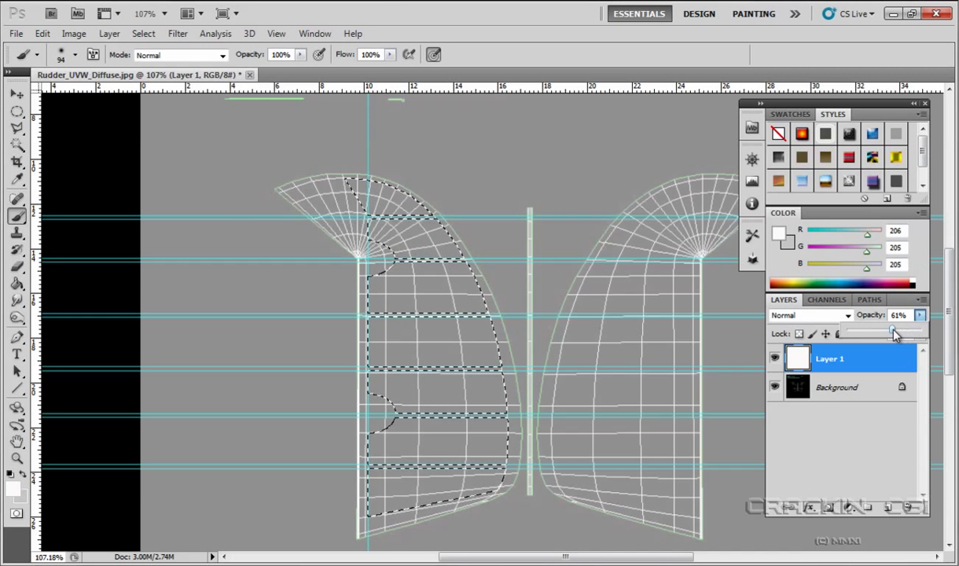
{"action": "left_click_drag", "start_coordinate": [908, 333], "coordinate": [922, 331]}
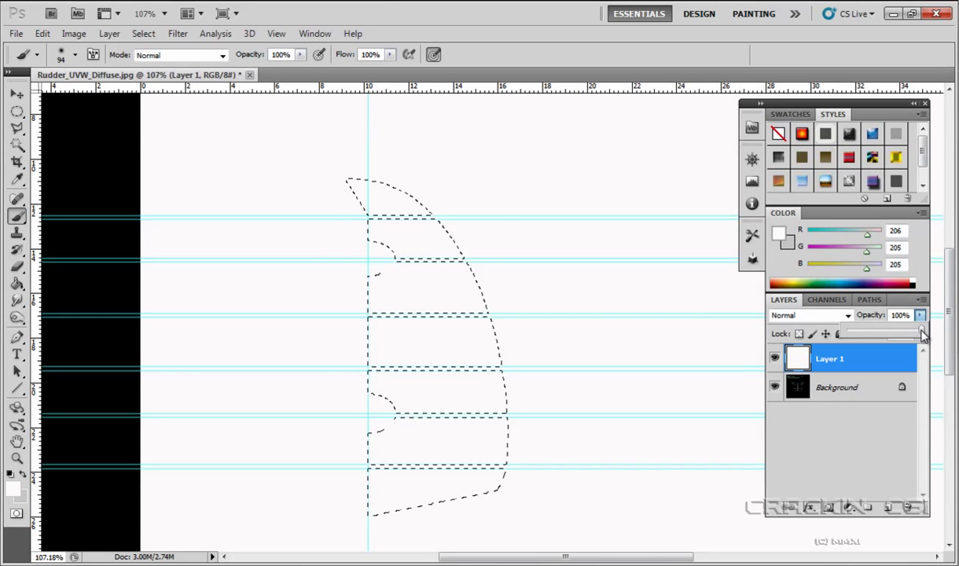
{"action": "left_click", "coordinate": [373, 201]}
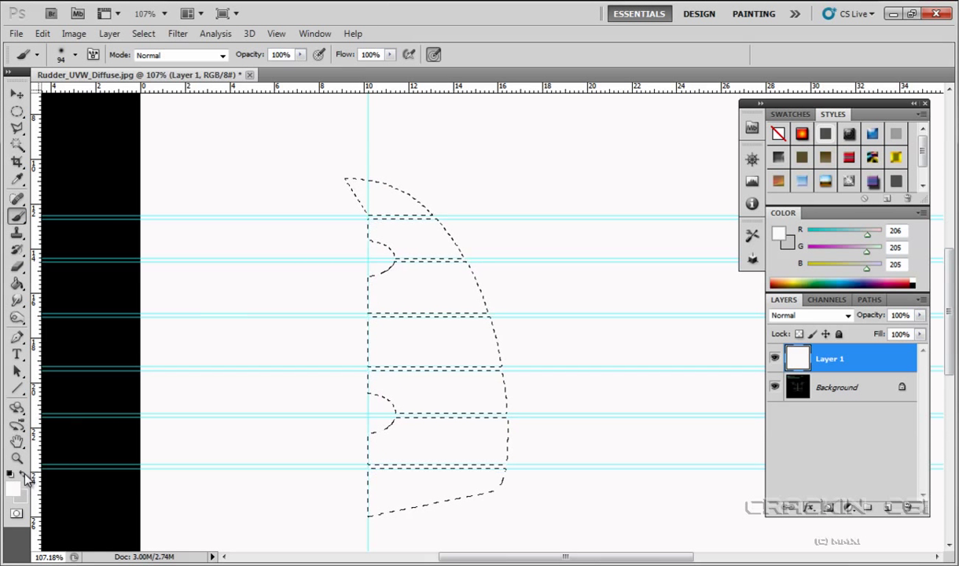
Swap colours and paint grey over the whole scalloped selection, including the pointed tip
{"action": "left_click", "coordinate": [23, 475]}
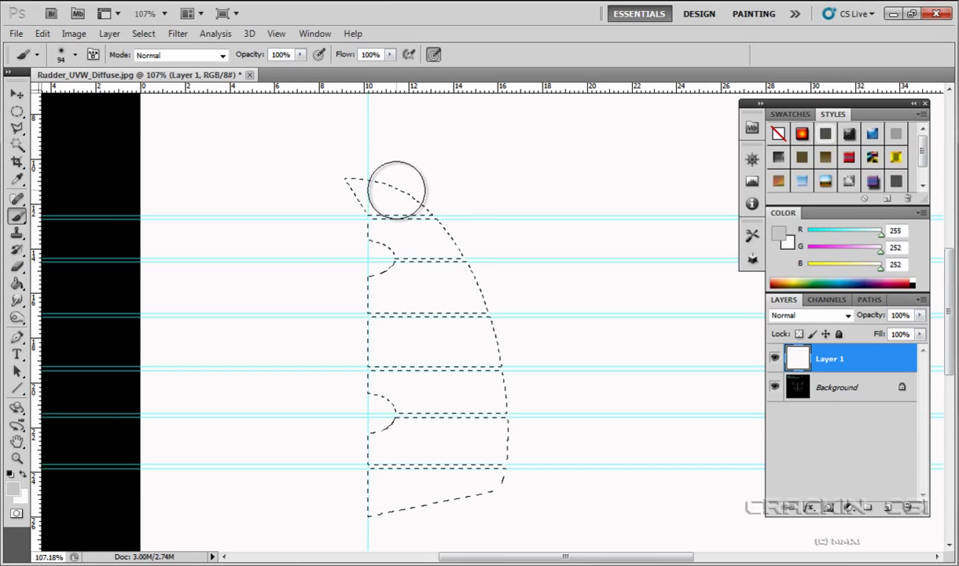
{"action": "left_click_drag", "start_coordinate": [360, 191], "coordinate": [402, 192]}
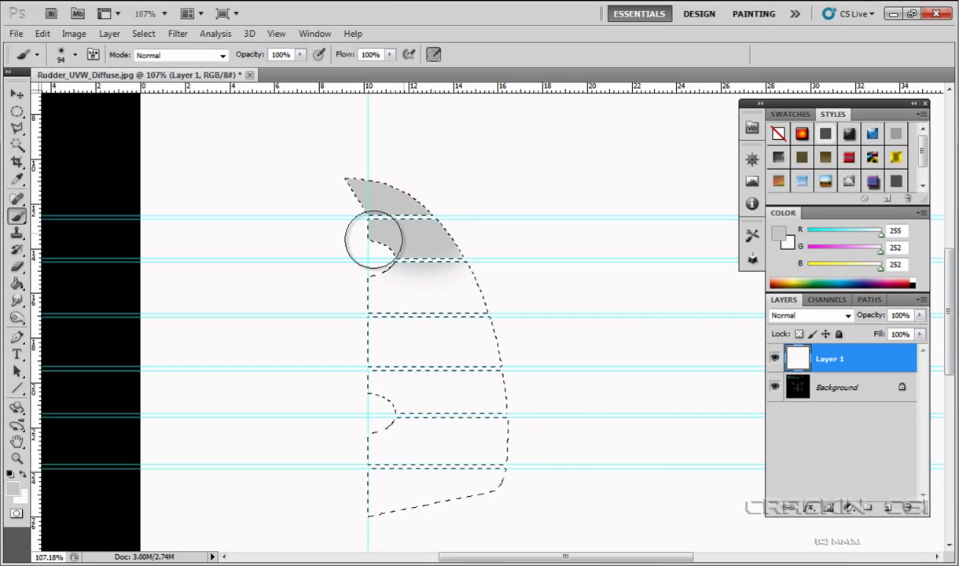
{"action": "mouse_move", "coordinate": [381, 283]}
{"action": "left_mouse_down"}
{"action": "mouse_move", "coordinate": [500, 306]}
{"action": "mouse_move", "coordinate": [368, 326]}
{"action": "mouse_move", "coordinate": [380, 350]}
{"action": "mouse_move", "coordinate": [466, 366]}
{"action": "mouse_move", "coordinate": [494, 359]}
{"action": "left_mouse_up"}
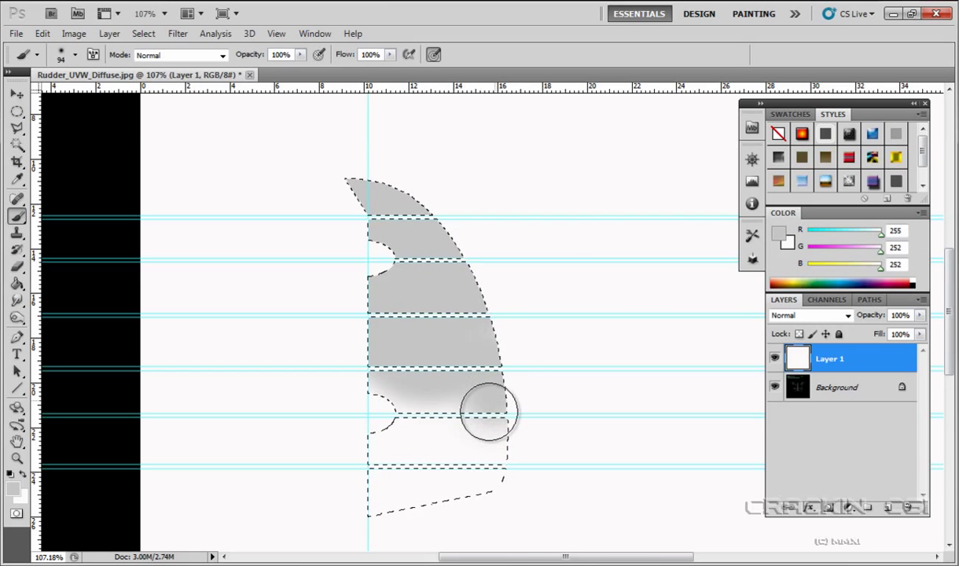
{"action": "mouse_move", "coordinate": [489, 412]}
{"action": "left_mouse_down"}
{"action": "mouse_move", "coordinate": [403, 409]}
{"action": "mouse_move", "coordinate": [371, 396]}
{"action": "mouse_move", "coordinate": [407, 434]}
{"action": "mouse_move", "coordinate": [459, 436]}
{"action": "mouse_move", "coordinate": [429, 453]}
{"action": "left_mouse_up"}
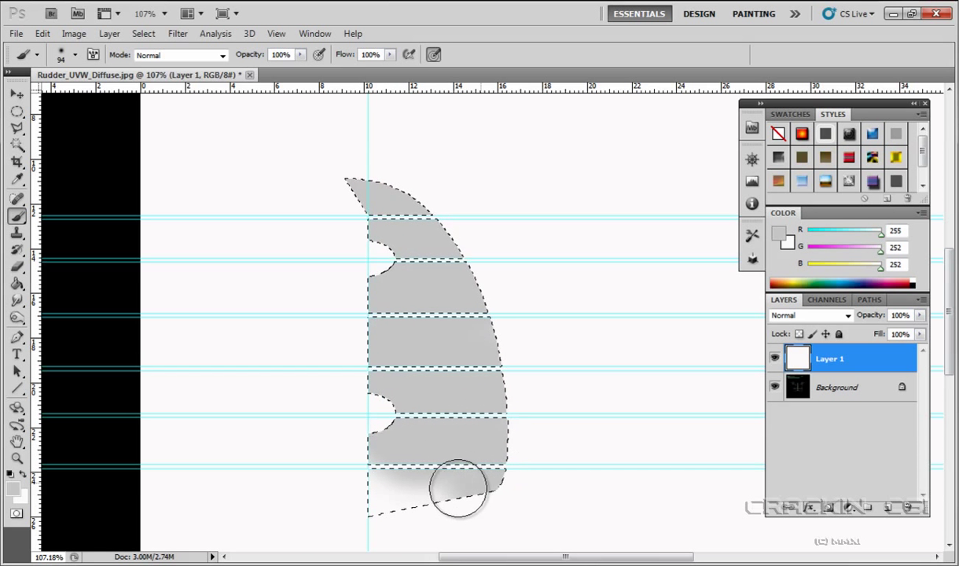
{"action": "mouse_move", "coordinate": [456, 489]}
{"action": "left_mouse_down"}
{"action": "mouse_move", "coordinate": [391, 498]}
{"action": "mouse_move", "coordinate": [367, 491]}
{"action": "left_mouse_up"}
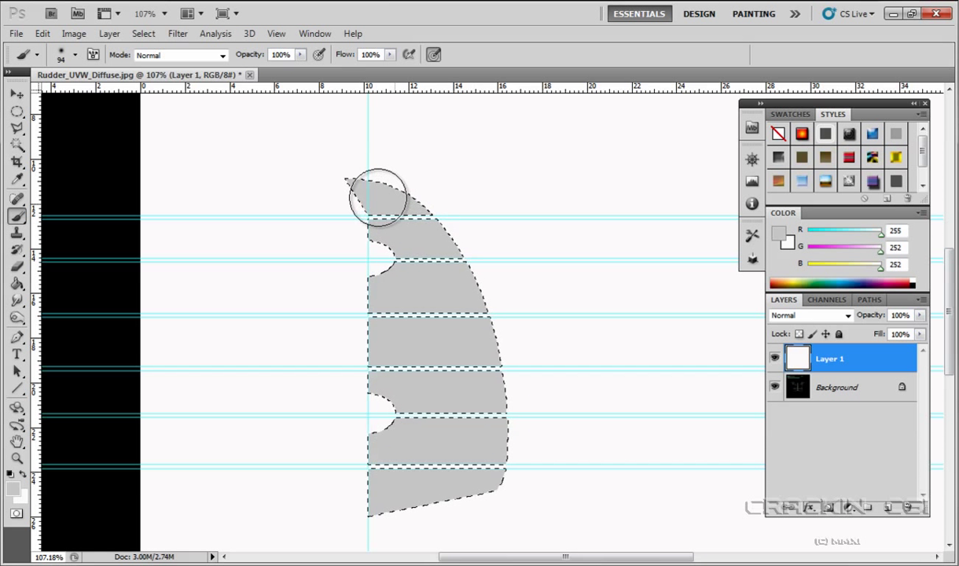
{"action": "left_click_drag", "start_coordinate": [377, 198], "coordinate": [373, 197]}
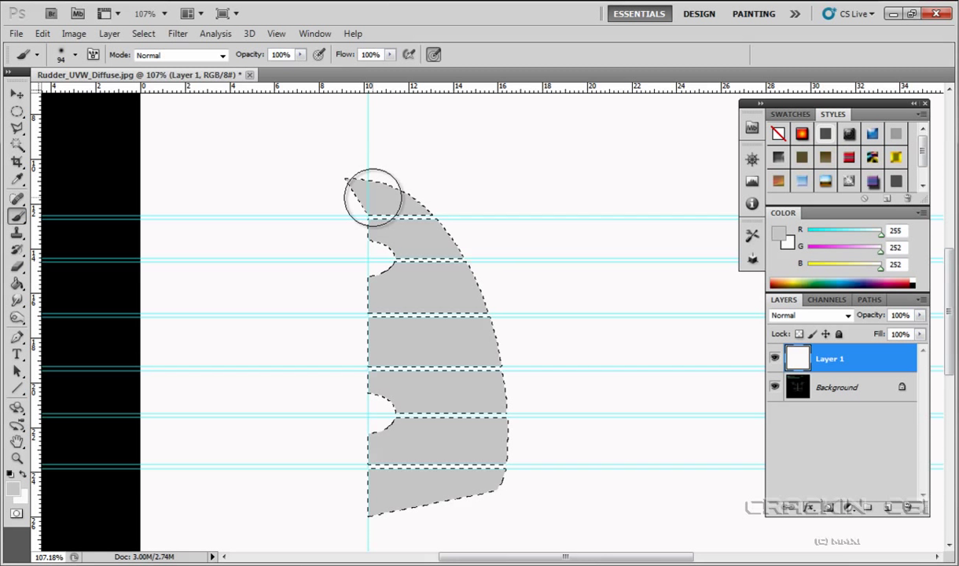
{"action": "mouse_move", "coordinate": [373, 197]}
{"action": "left_mouse_down"}
{"action": "mouse_move", "coordinate": [412, 231]}
{"action": "mouse_move", "coordinate": [417, 211]}
{"action": "mouse_move", "coordinate": [363, 193]}
{"action": "left_mouse_up"}
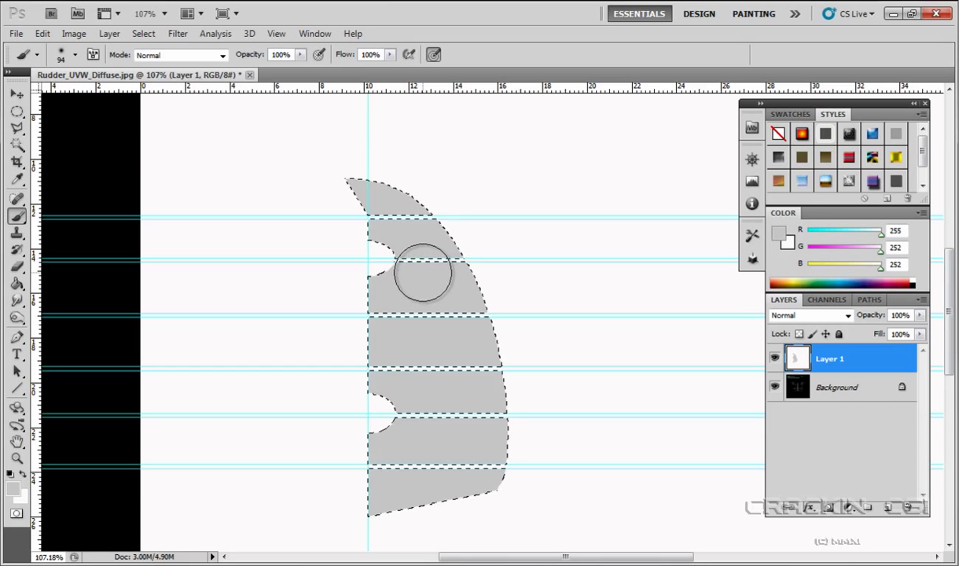
Copy the grey rudder shape and paste it onto a new Layer 2
{"action": "left_click", "coordinate": [44, 33]}
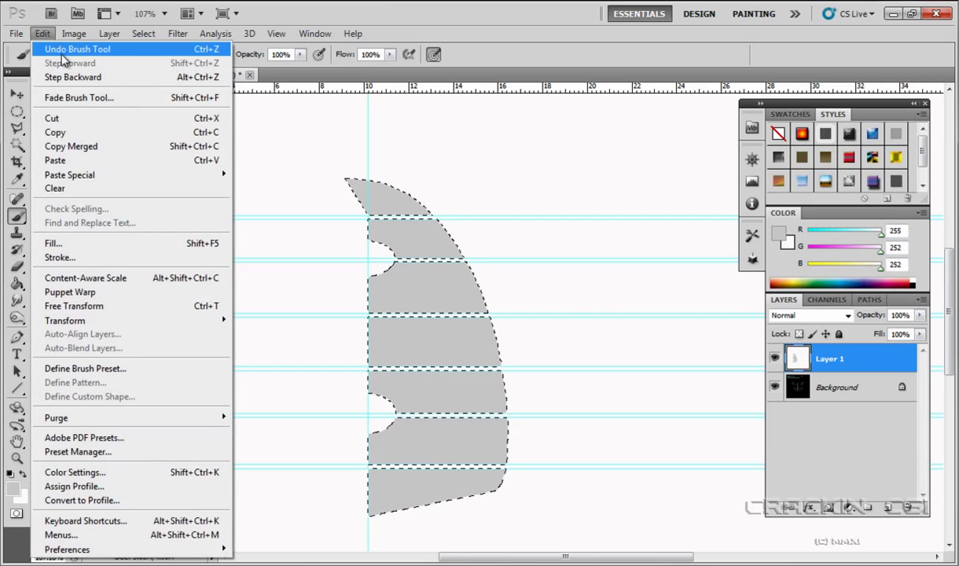
{"action": "left_click", "coordinate": [74, 134]}
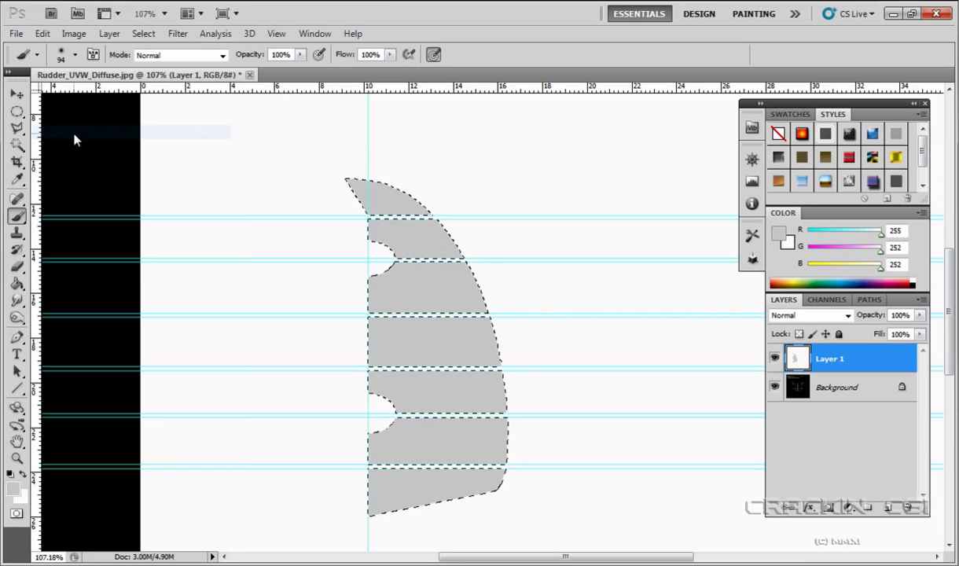
{"action": "left_click", "coordinate": [47, 35]}
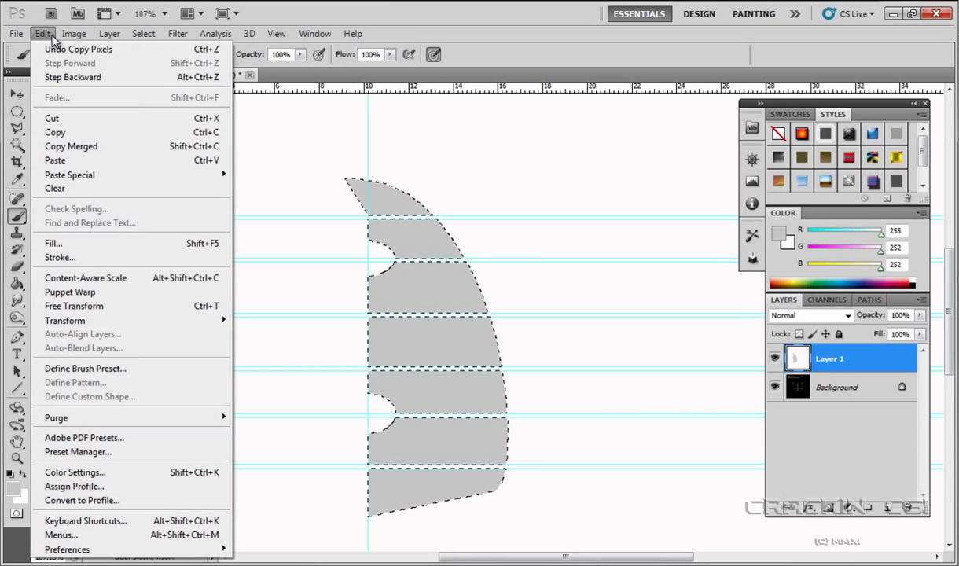
{"action": "left_click", "coordinate": [83, 162]}
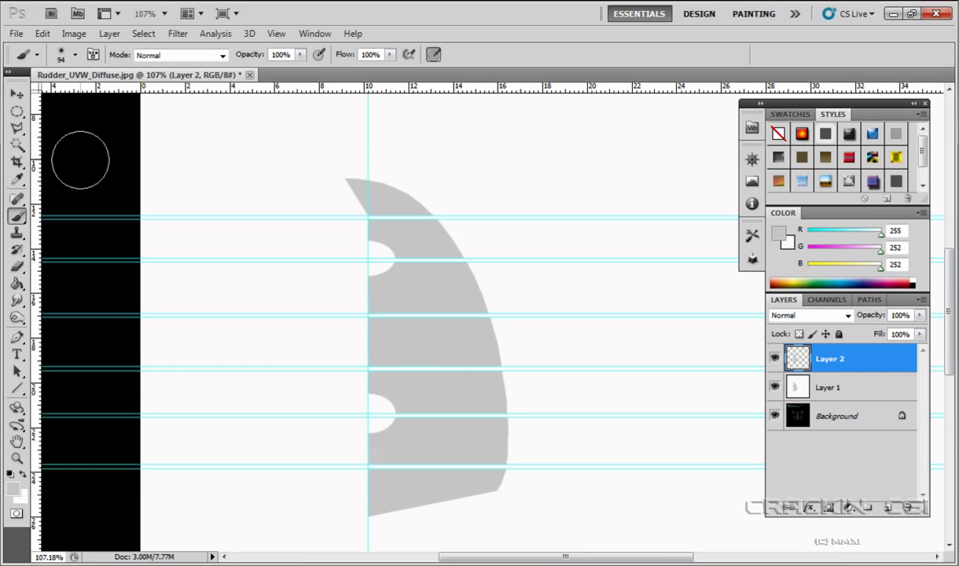
Set Layer 1's opacity to 62% and make Layer 2 active again
{"action": "left_click", "coordinate": [920, 314]}
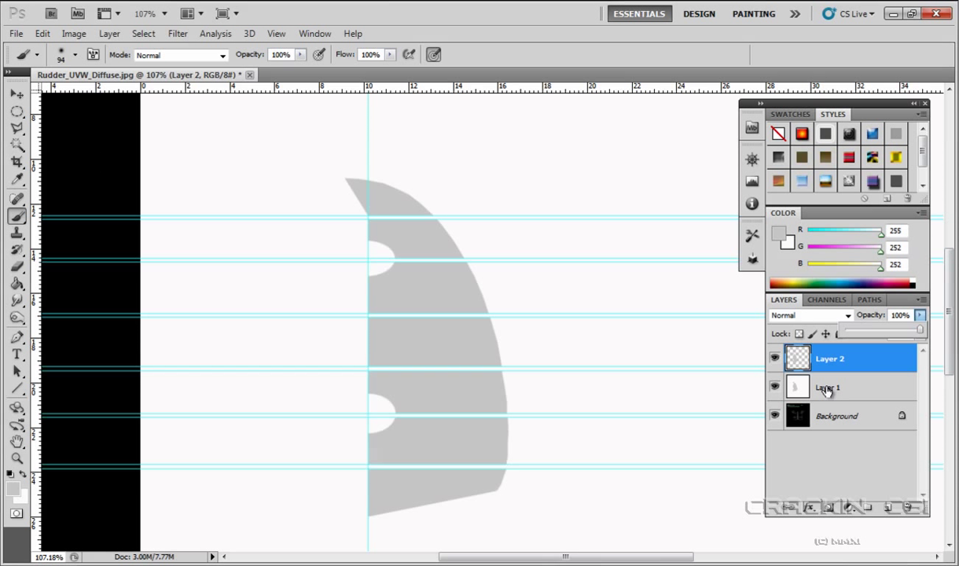
{"action": "left_click", "coordinate": [827, 389]}
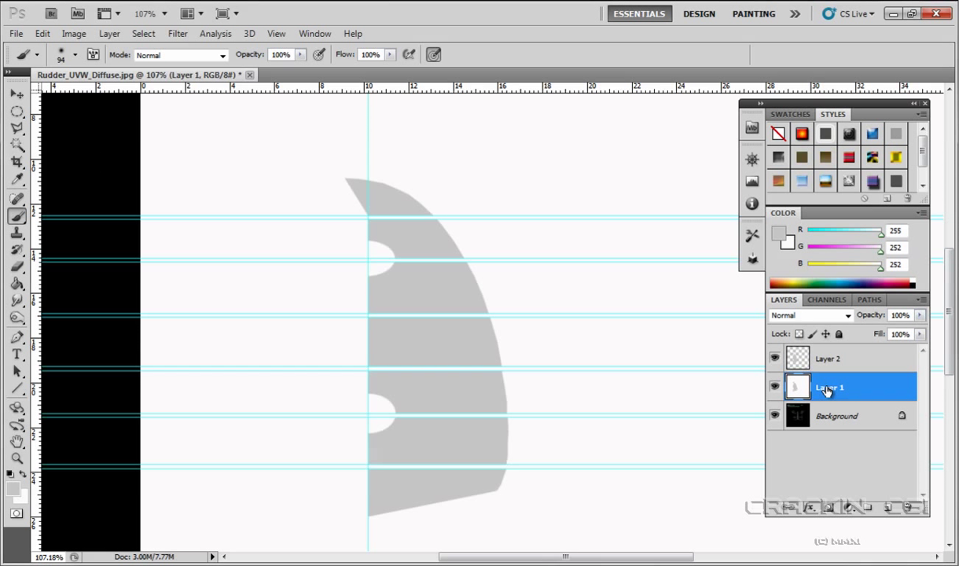
{"action": "left_click", "coordinate": [921, 316]}
{"action": "left_click_drag", "start_coordinate": [919, 335], "coordinate": [894, 337]}
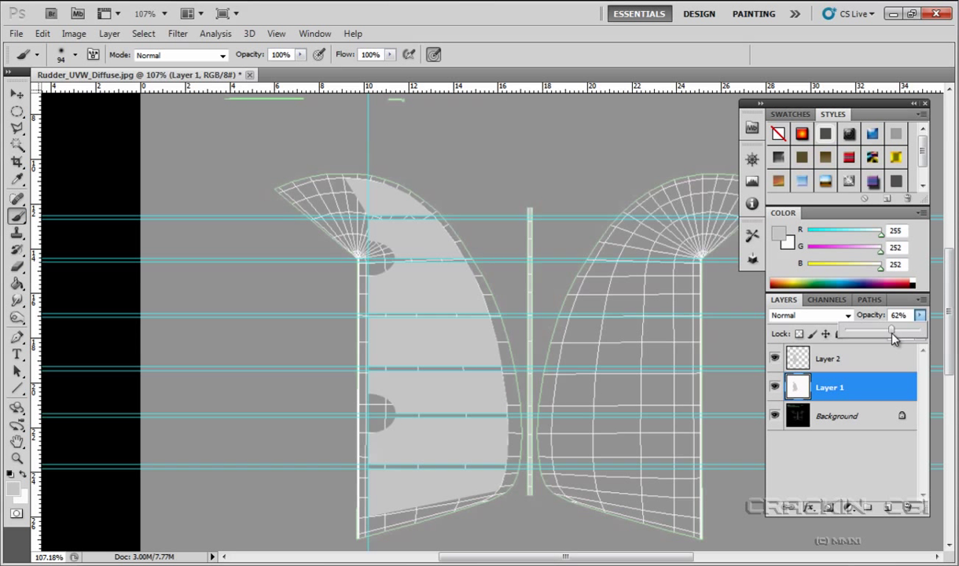
{"action": "left_click", "coordinate": [827, 361]}
{"action": "left_click", "coordinate": [828, 361]}
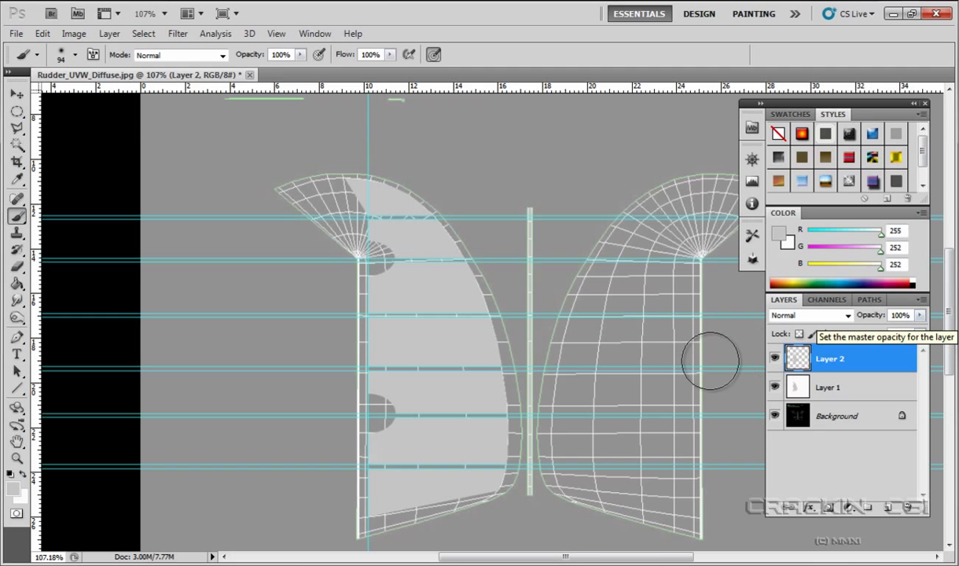
Move Layer 2's shape right, flip it horizontally, and align it over the right wireframe half
{"action": "left_click", "coordinate": [17, 94]}
{"action": "left_click_drag", "start_coordinate": [439, 298], "coordinate": [587, 297]}
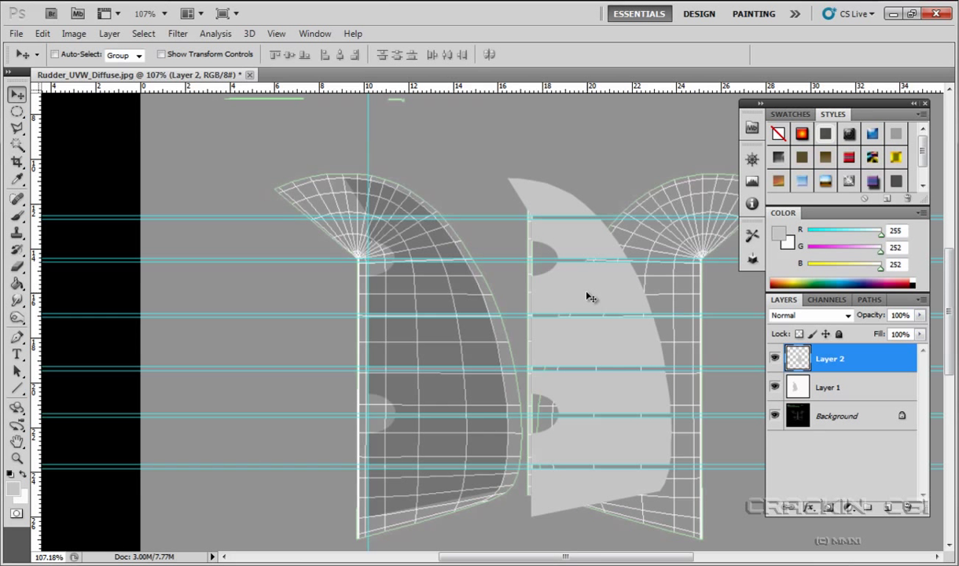
{"action": "left_click", "coordinate": [43, 33]}
{"action": "mouse_move", "coordinate": [135, 325]}
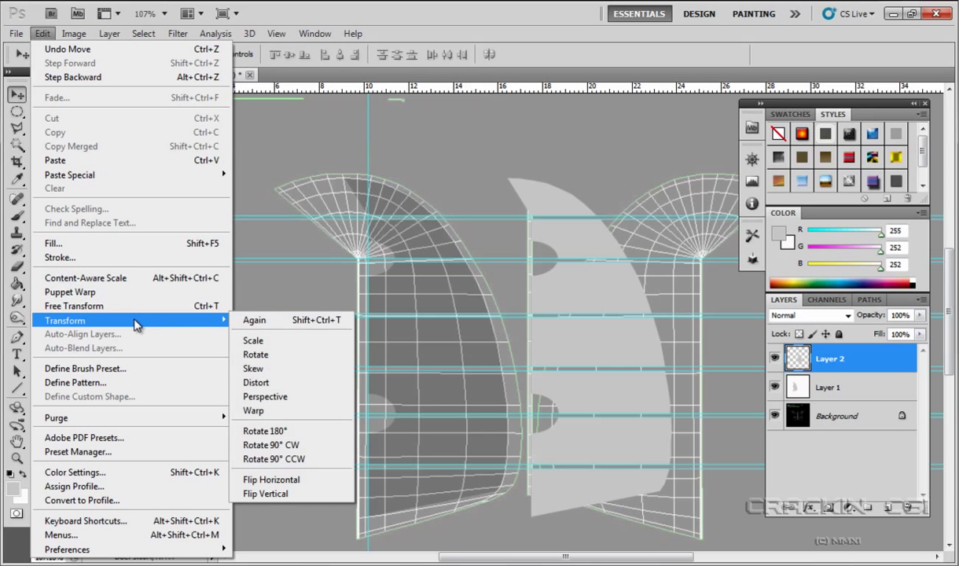
{"action": "left_click", "coordinate": [265, 485]}
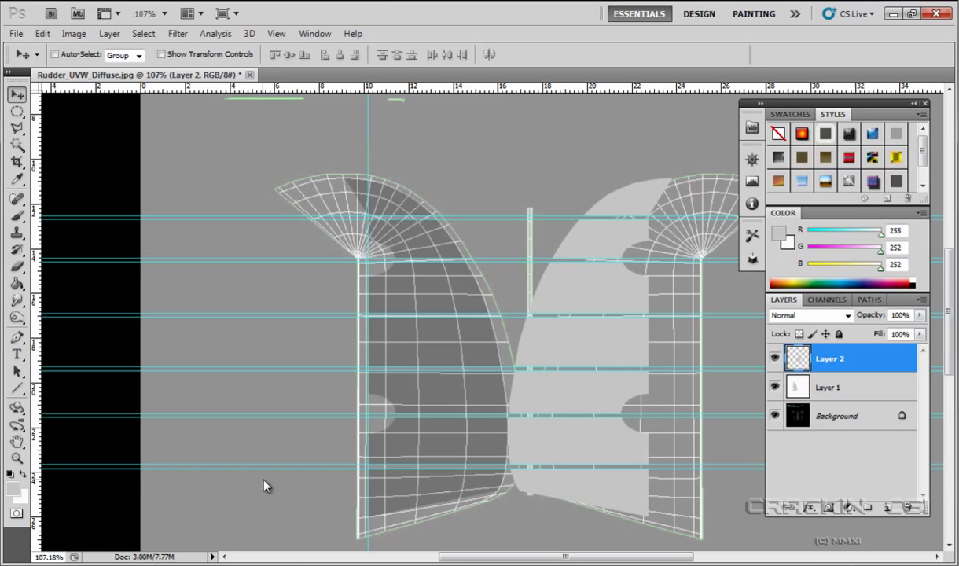
{"action": "left_click_drag", "start_coordinate": [592, 351], "coordinate": [632, 352]}
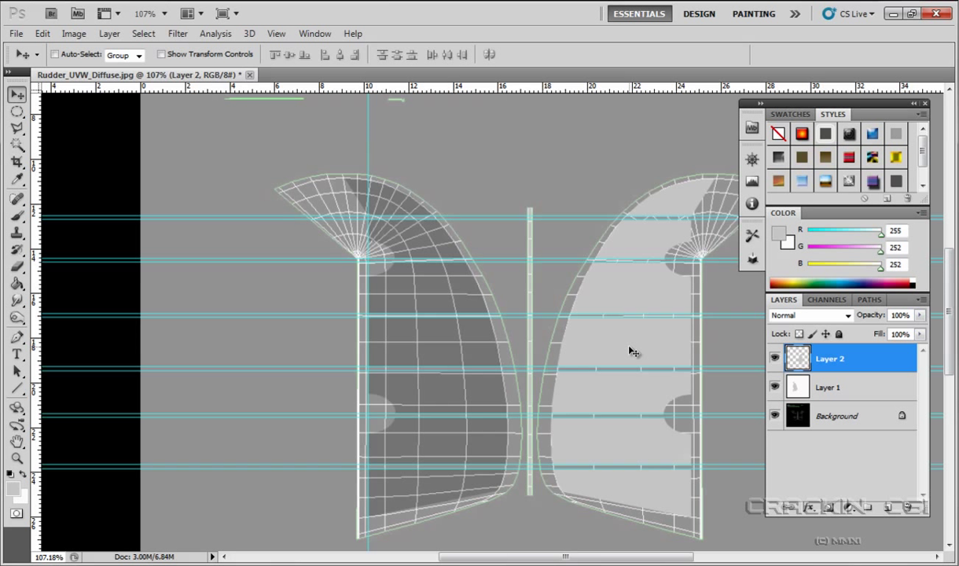
Set Layer 1 to 100% opacity to hide the wireframe, then flatten the image
{"action": "left_click", "coordinate": [825, 389]}
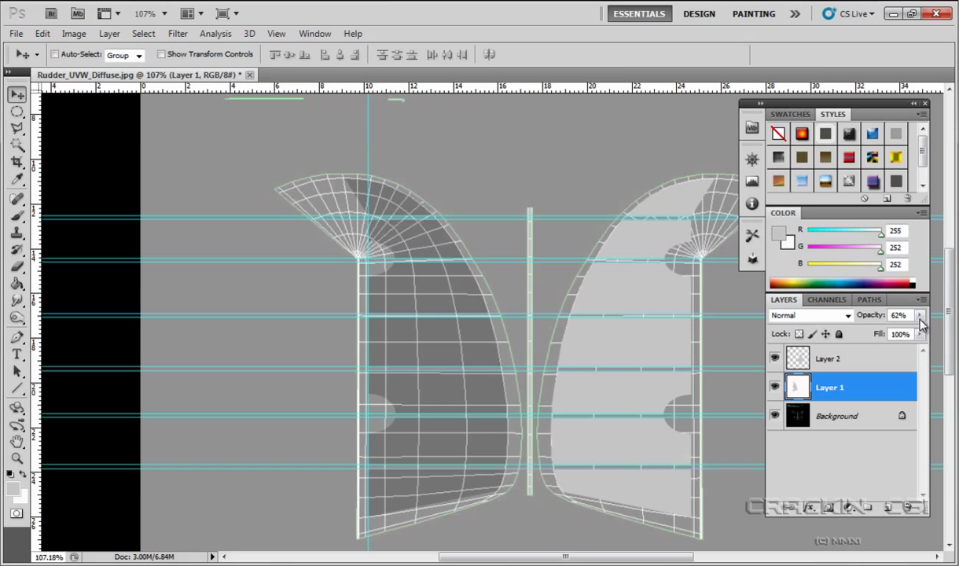
{"action": "left_click_drag", "start_coordinate": [920, 315], "coordinate": [925, 335]}
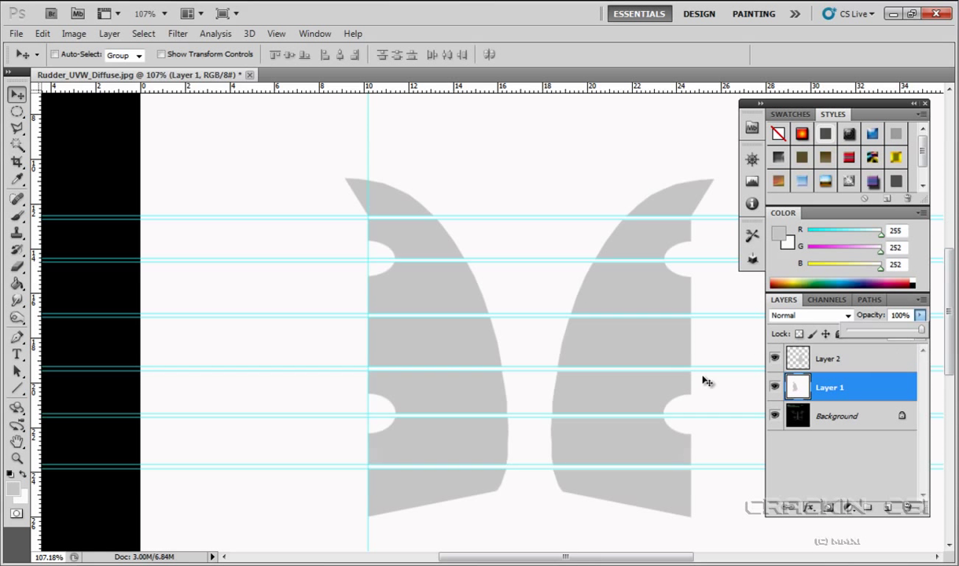
{"action": "left_click", "coordinate": [109, 35]}
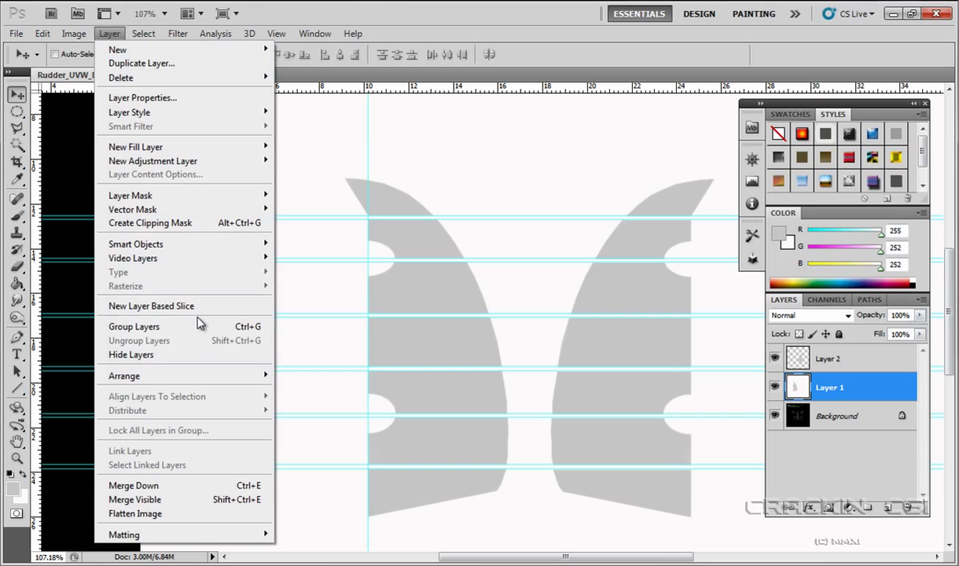
{"action": "left_click", "coordinate": [169, 516]}
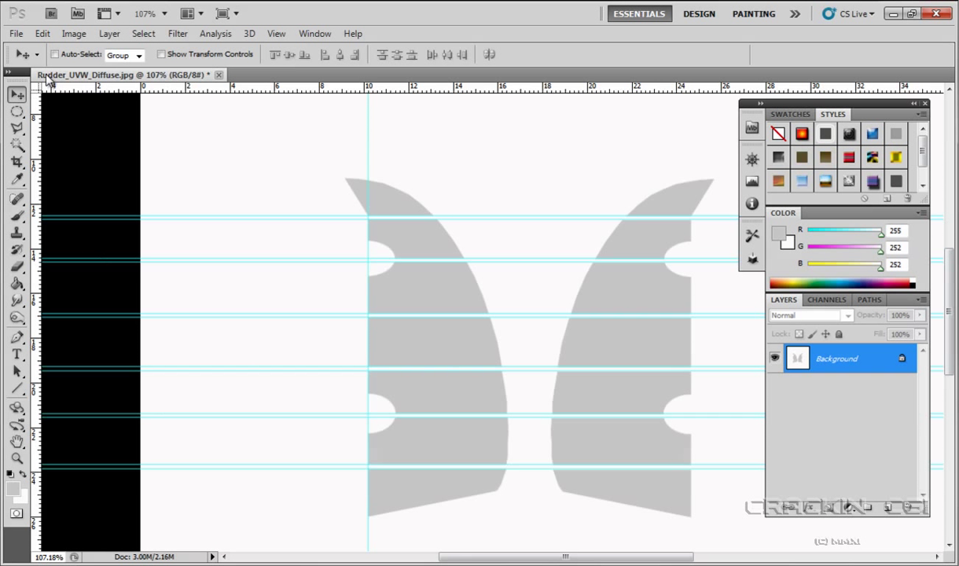
Save the image as JPEG Rudder_UVW_Bump, replacing the existing file, at quality 10
{"action": "left_click", "coordinate": [16, 35]}
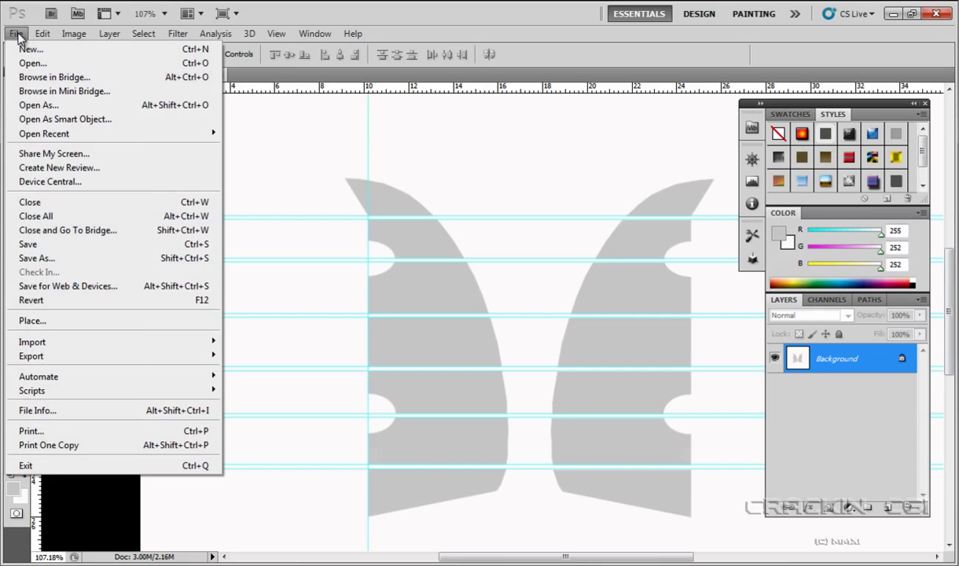
{"action": "left_click", "coordinate": [36, 258]}
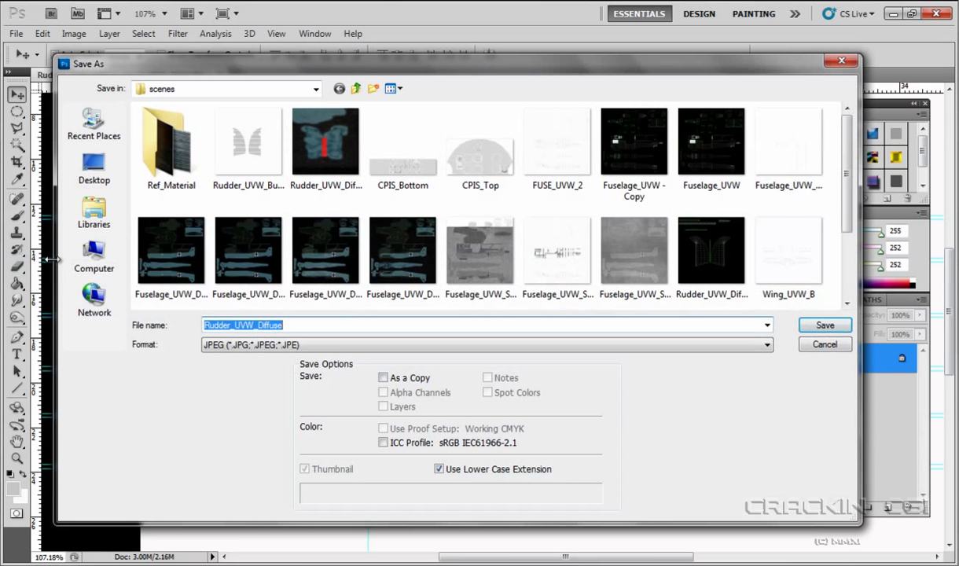
{"action": "left_click", "coordinate": [247, 172]}
{"action": "double_click", "coordinate": [248, 174]}
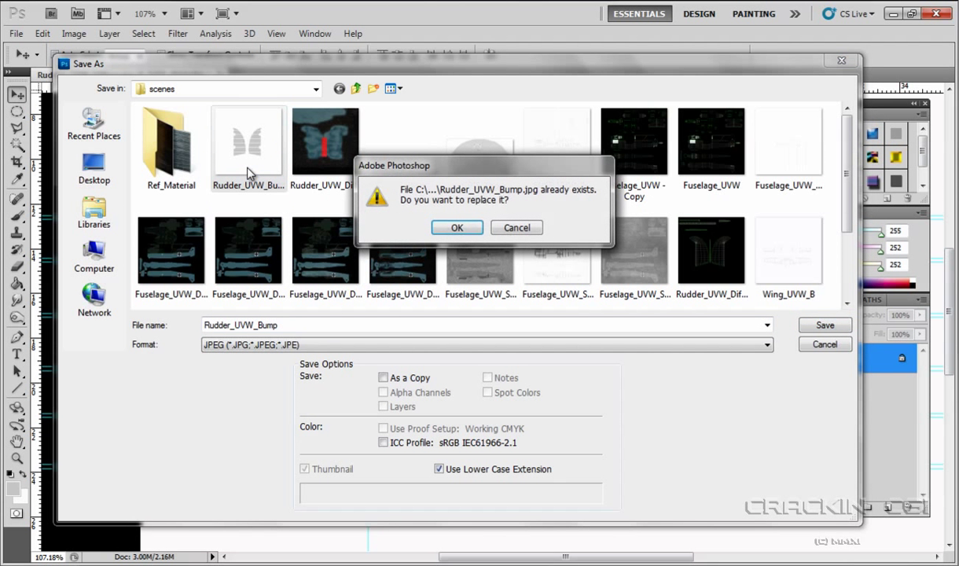
{"action": "left_click", "coordinate": [464, 230]}
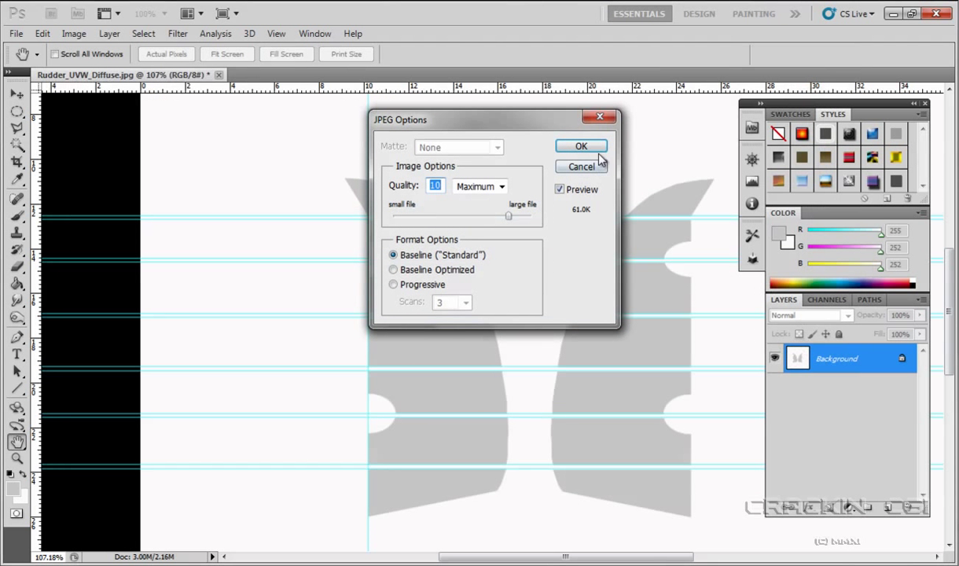
{"action": "left_click", "coordinate": [588, 149]}
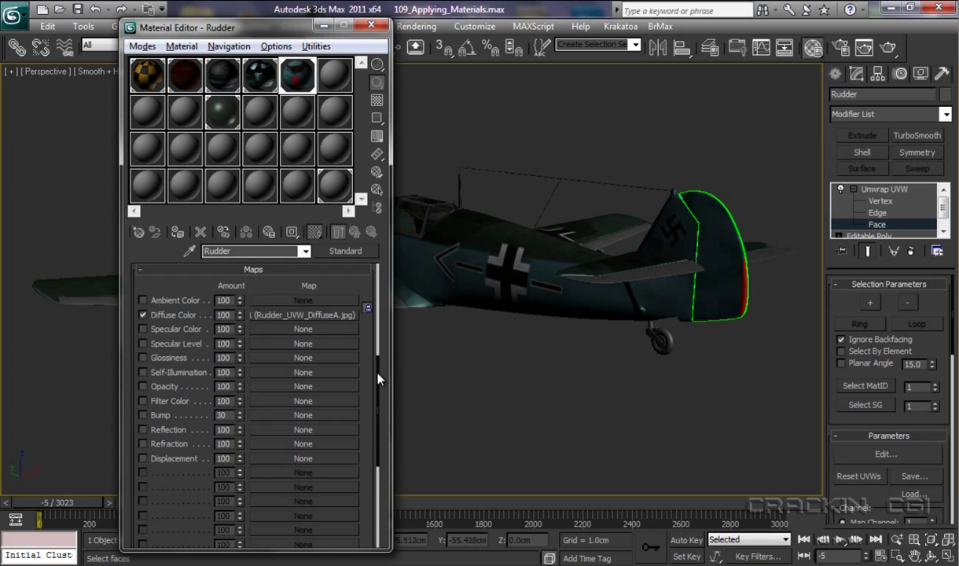
Assign a Bitmap loading Rudder_UVW_Bump.jpg to the Rudder material's Bump slot
{"action": "mouse_move", "coordinate": [378, 379]}
{"action": "left_mouse_down"}
{"action": "mouse_move", "coordinate": [386, 282]}
{"action": "mouse_move", "coordinate": [386, 370]}
{"action": "left_mouse_up"}
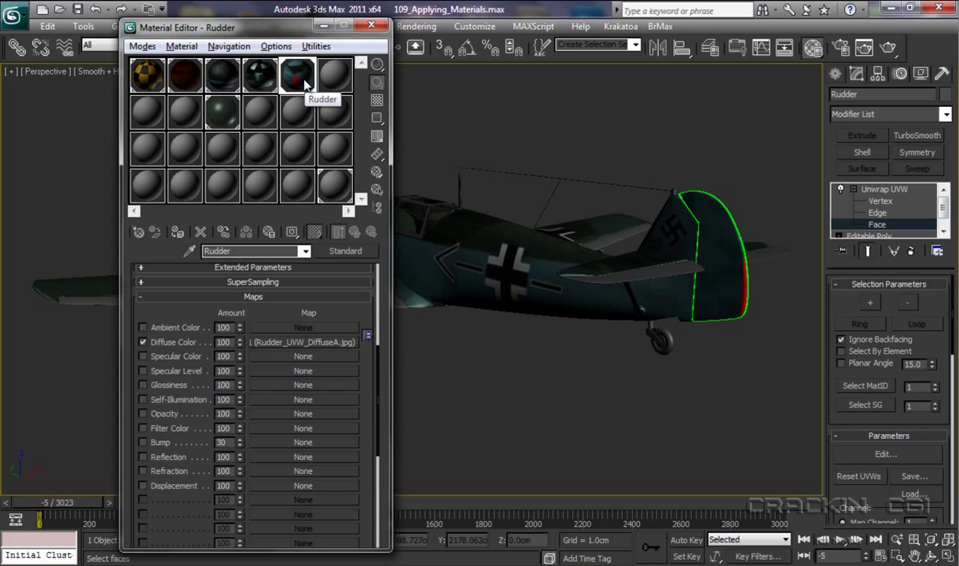
{"action": "left_click", "coordinate": [302, 444]}
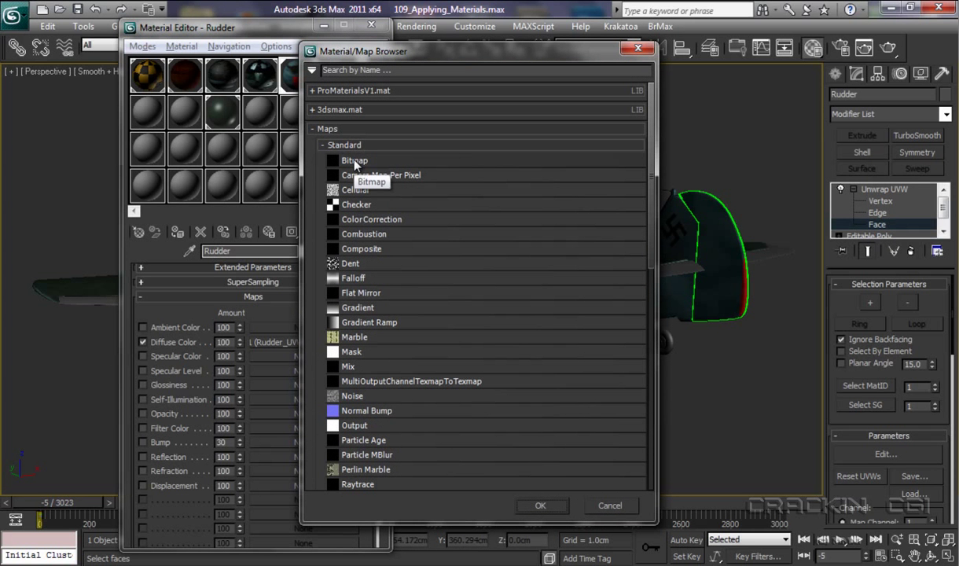
{"action": "double_click", "coordinate": [355, 162]}
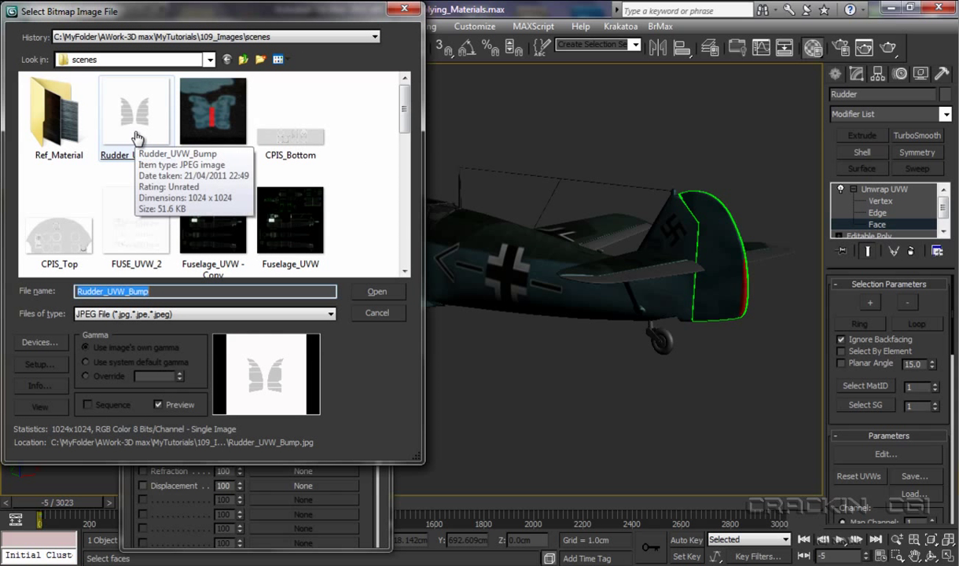
{"action": "double_click", "coordinate": [136, 138]}
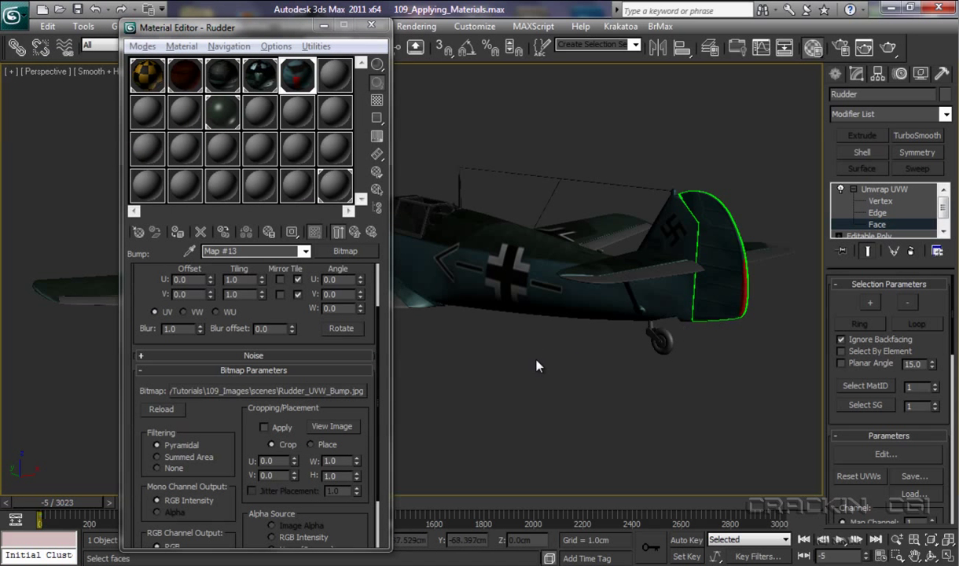
Frame the tail rudder in the Perspective view, production-render a close-up, and close the rendered frame
{"action": "middle_click_drag", "start_coordinate": [536, 364], "coordinate": [452, 365]}
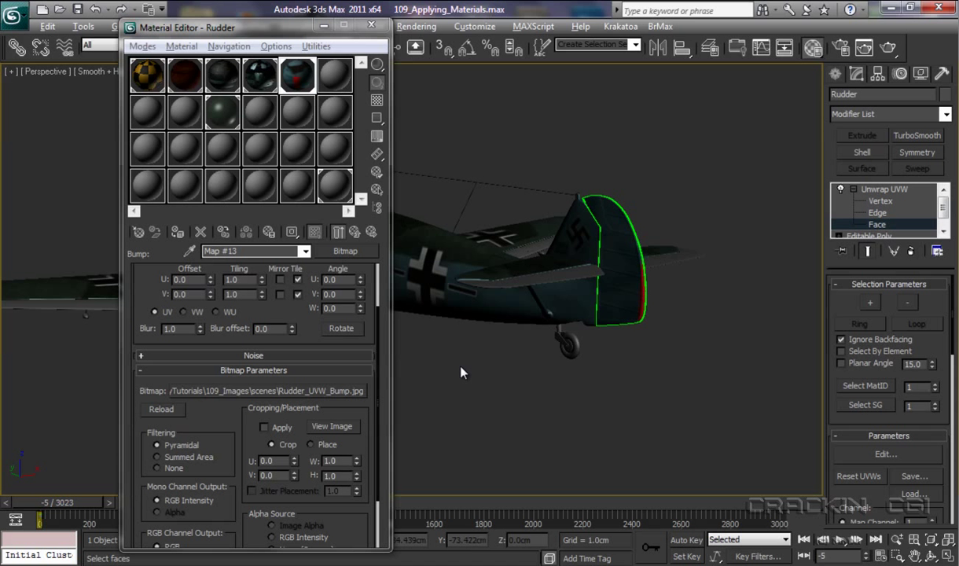
{"action": "scroll", "coordinate": [463, 371], "scroll_direction": "up", "scroll_amount": 3}
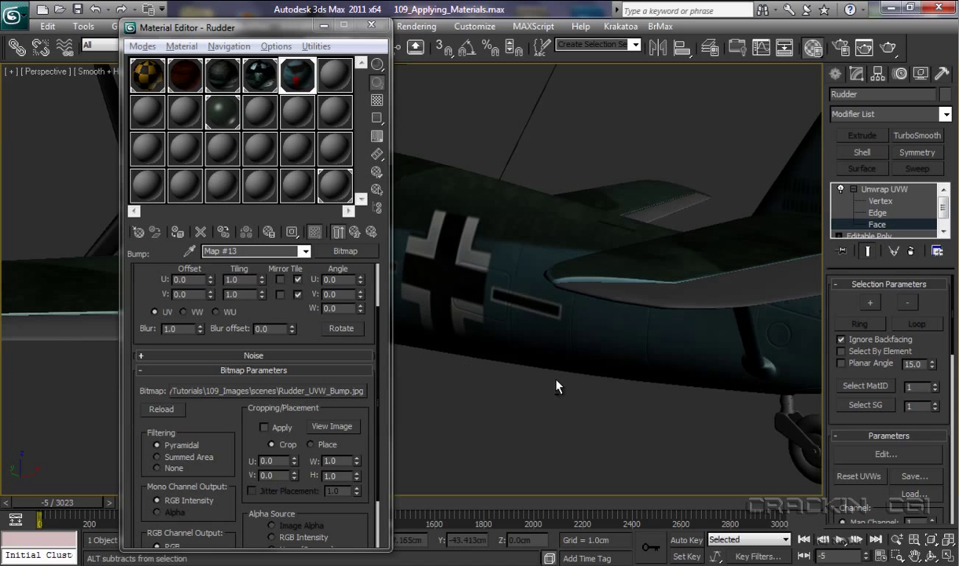
{"action": "middle_click_drag", "start_coordinate": [560, 385], "coordinate": [464, 376]}
{"action": "key", "text": "z"}
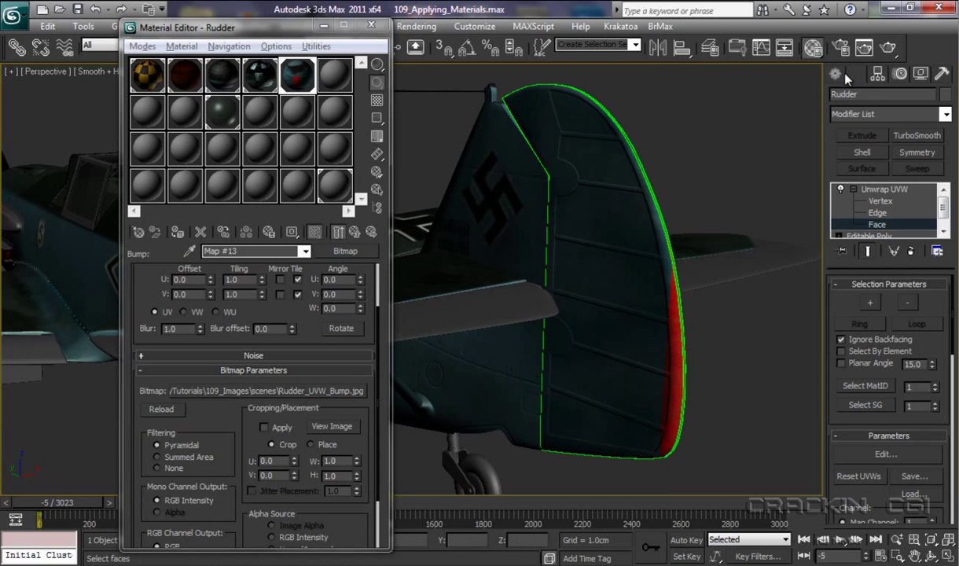
{"action": "left_click", "coordinate": [888, 48]}
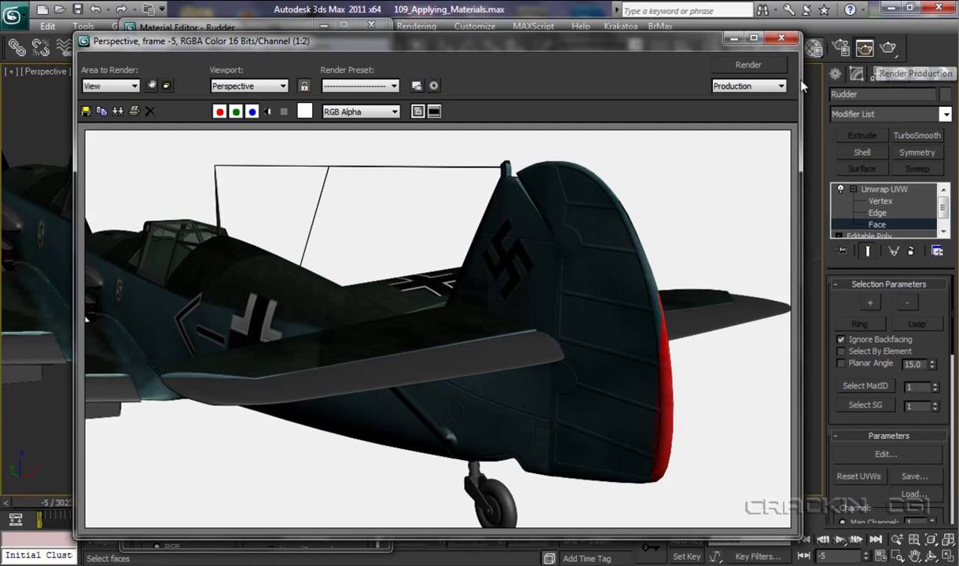
{"action": "left_click", "coordinate": [781, 37]}
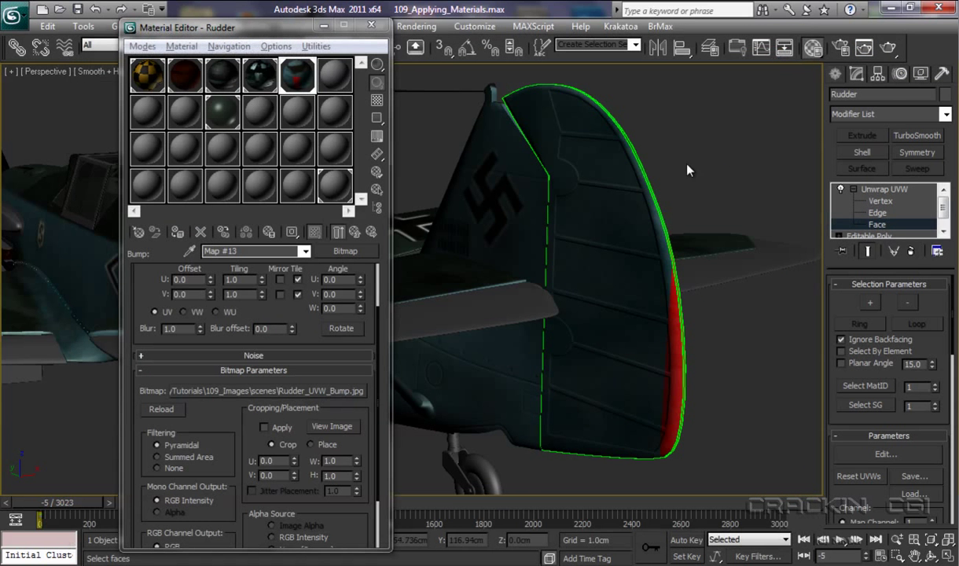
Close the Material Editor, orbit to a side view of the tail, and production-render it
{"action": "left_click", "coordinate": [371, 27]}
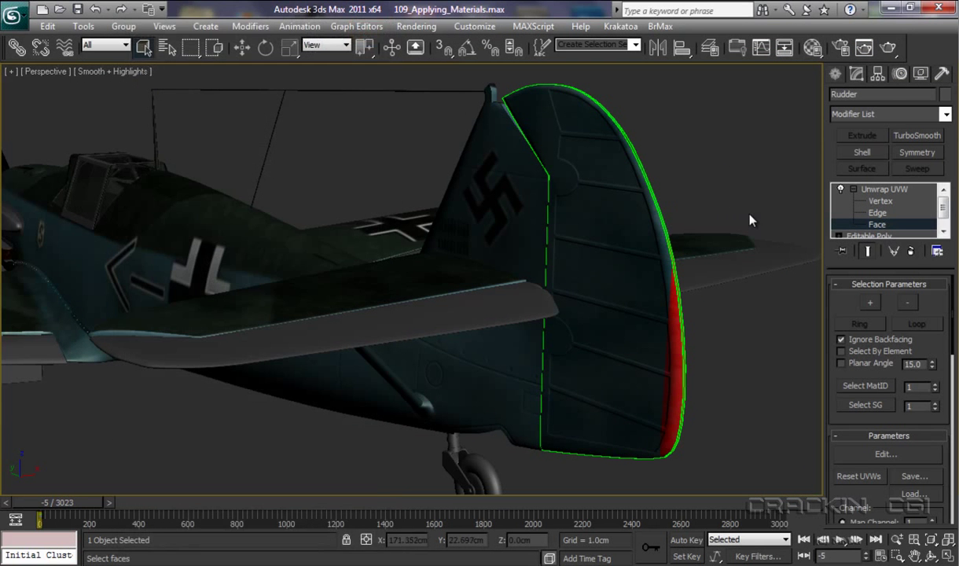
{"action": "middle_click_drag", "start_coordinate": [745, 213], "coordinate": [687, 285], "text": "alt"}
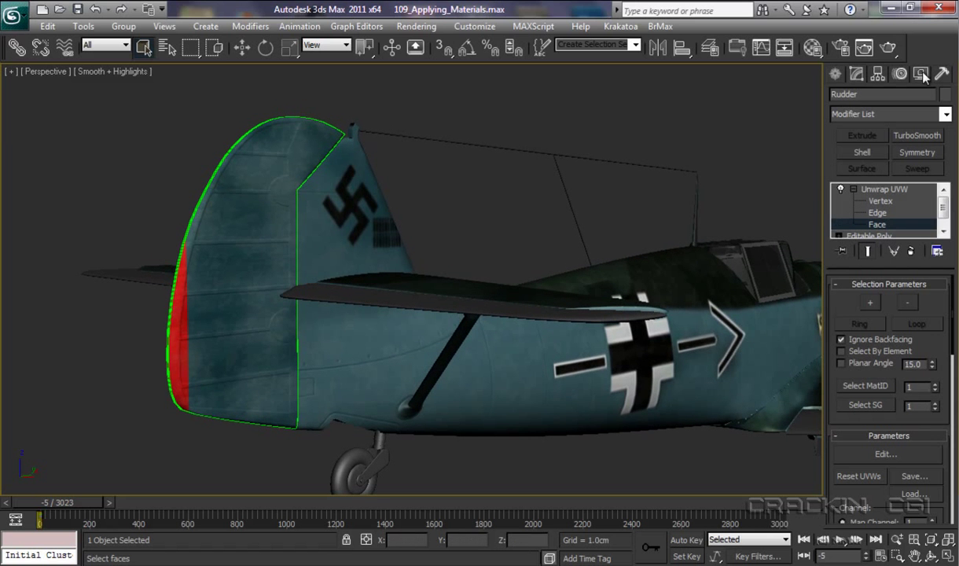
{"action": "left_click", "coordinate": [889, 48]}
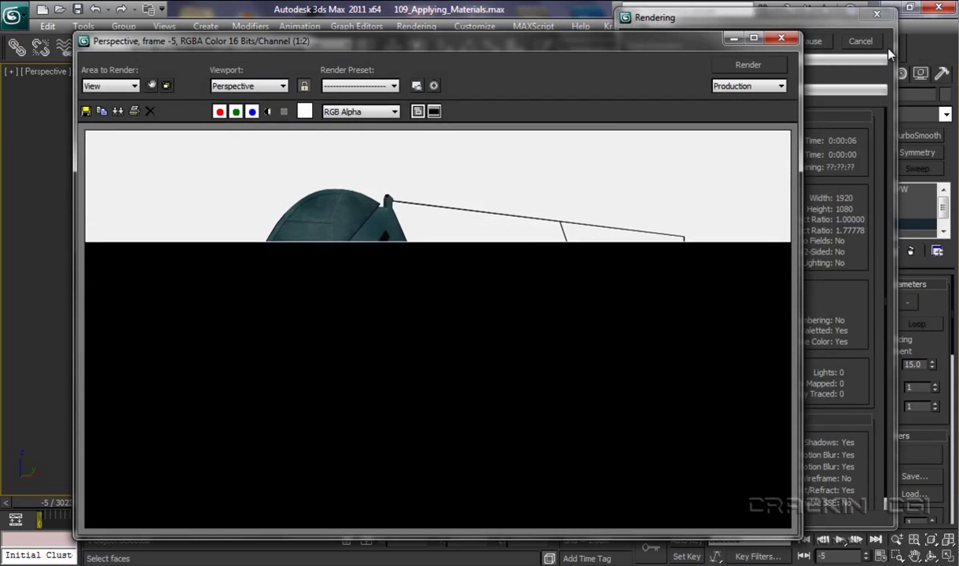